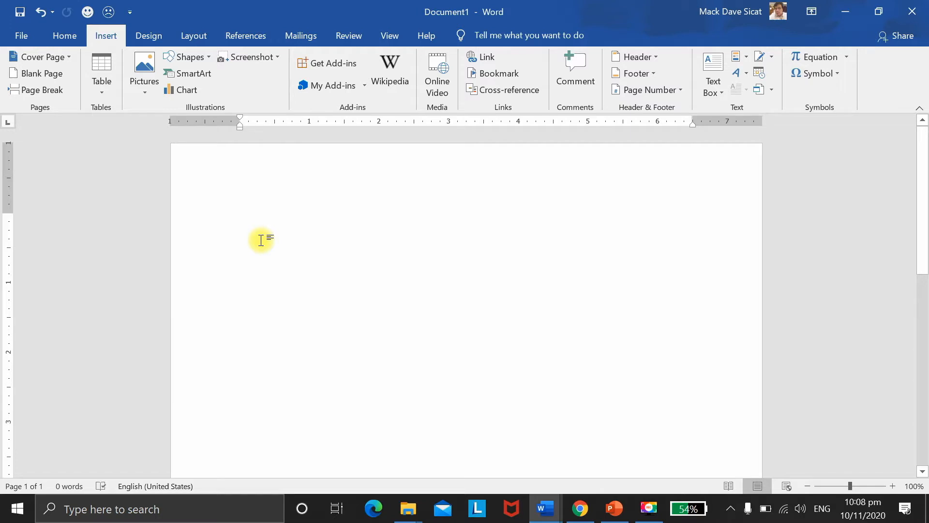
text(Grade)
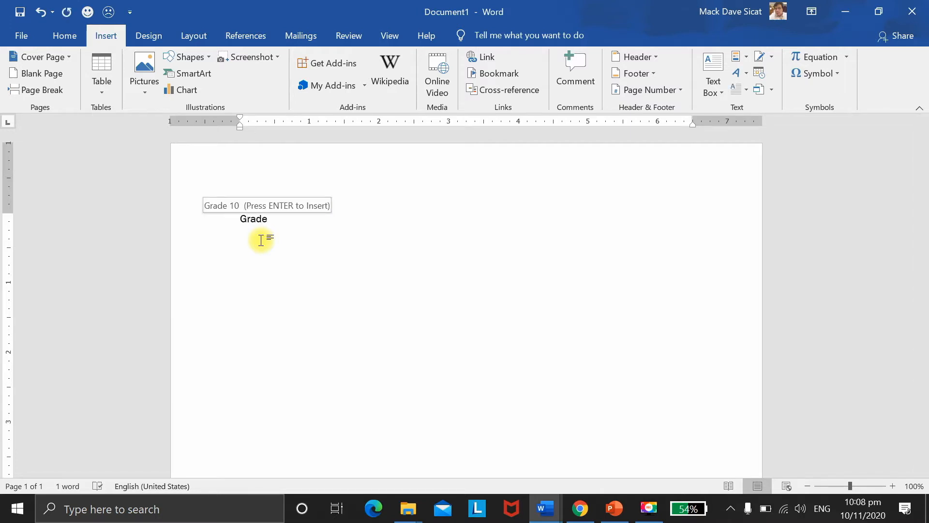
key(BackSpace)
key(BackSpace)
key(BackSpace)
key(BackSpace)
key(BackSpace)
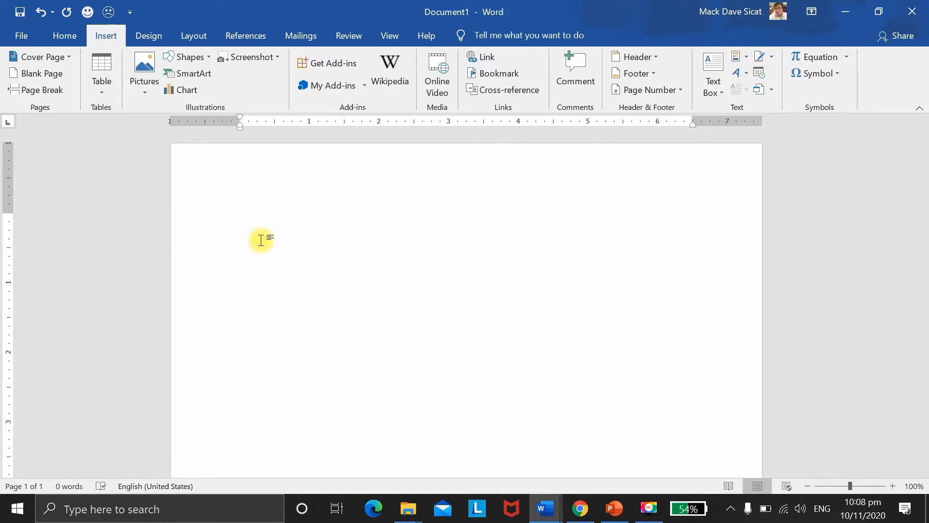
Enter the title text "My Computer" with "Grade 10" on the line below it.
text(My Co)
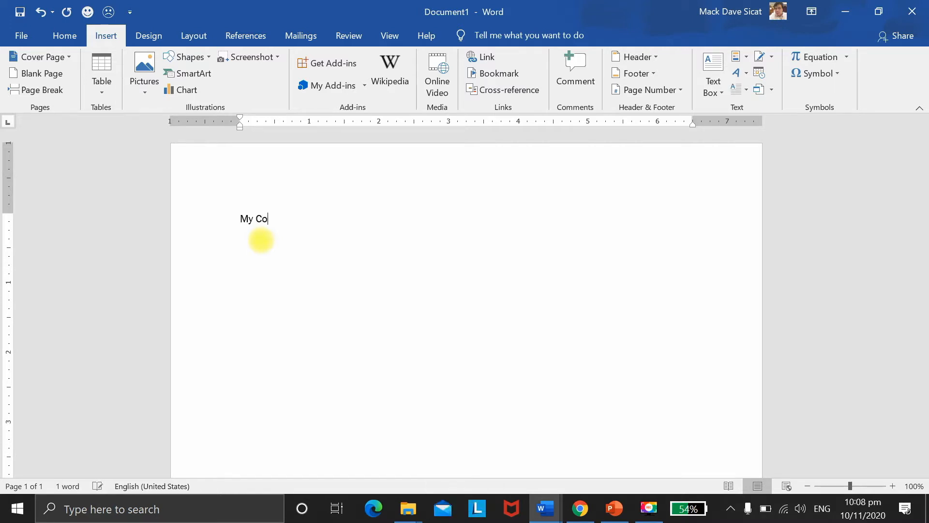
text(mputer )
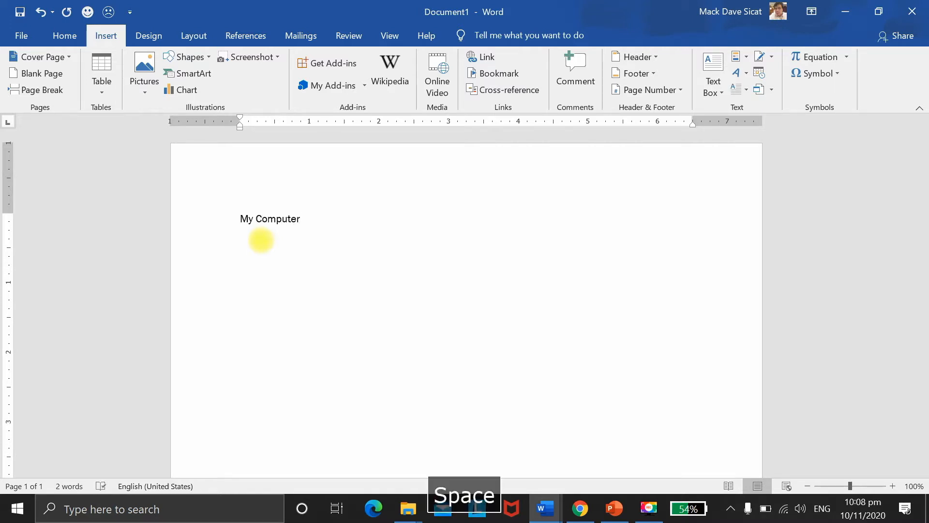
text(Grade 10)
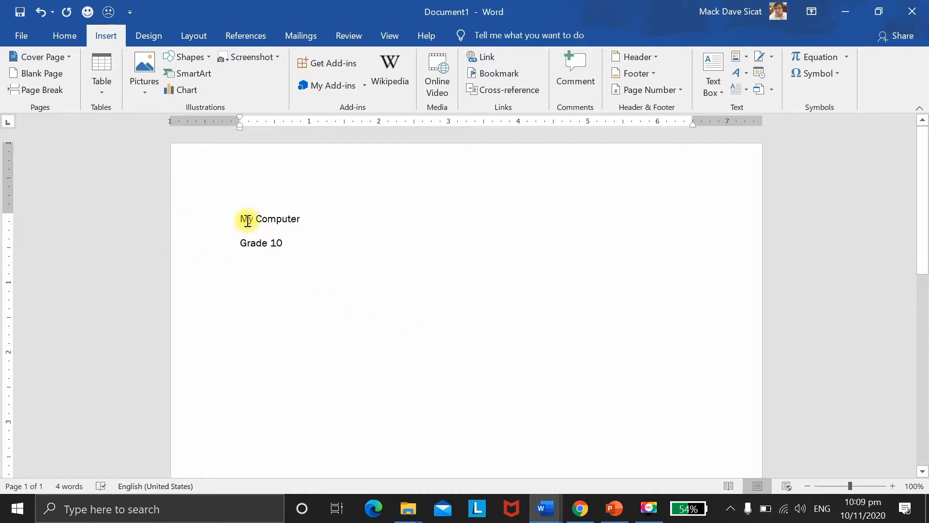
Center both the "My Computer" and "Grade 10" lines on the page.
drag(241, 219, 297, 247)
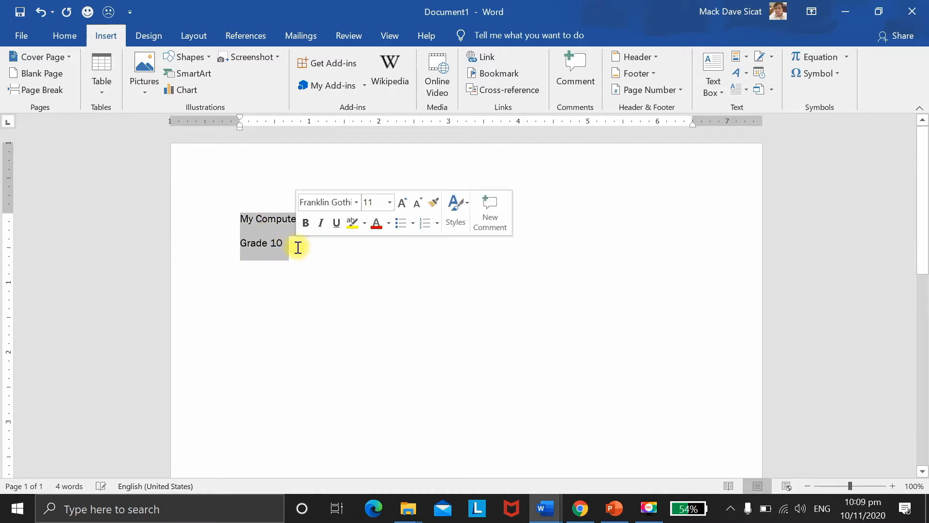
click(67, 37)
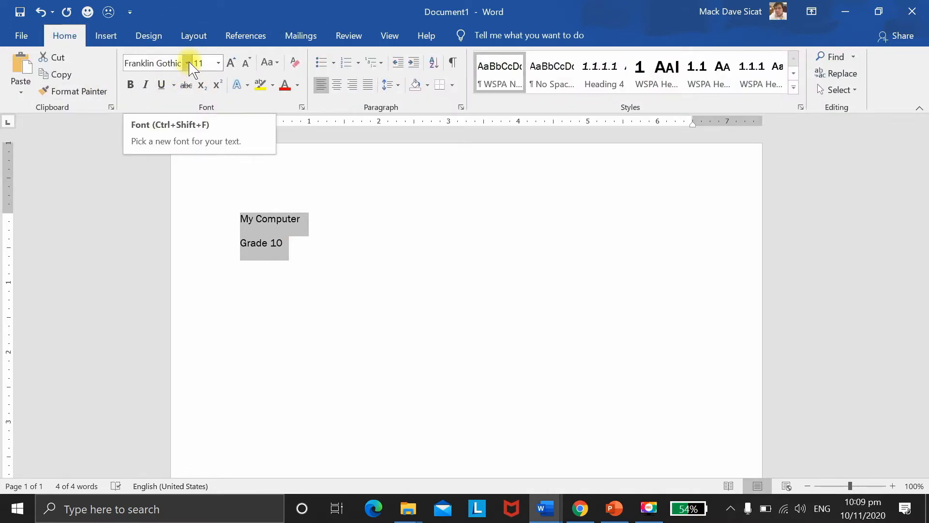
click(336, 87)
click(404, 368)
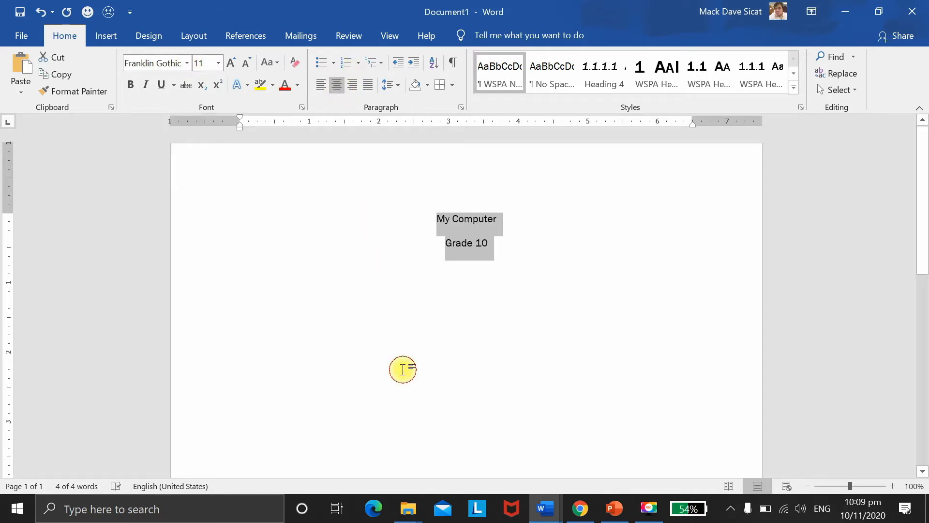
Set the font size of the "My Computer" line to 36, keeping it above "Grade 10".
drag(498, 216, 439, 220)
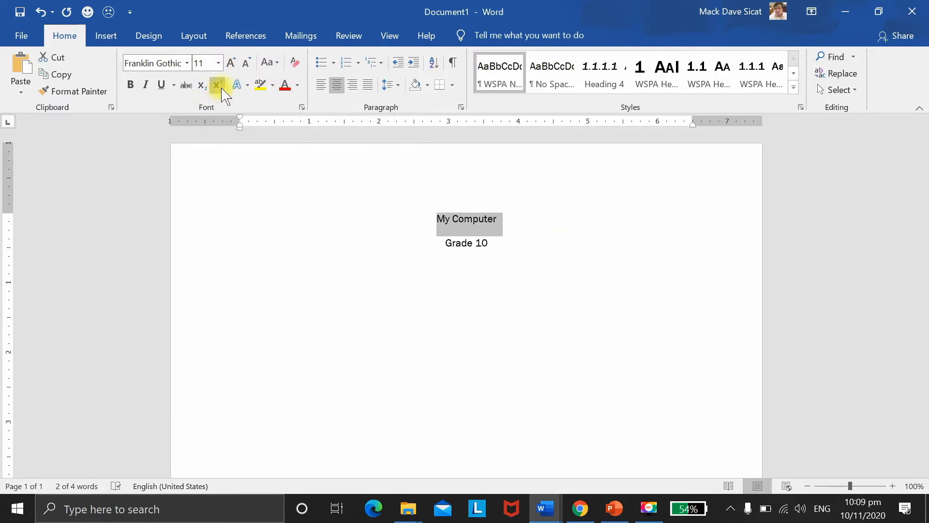
click(219, 64)
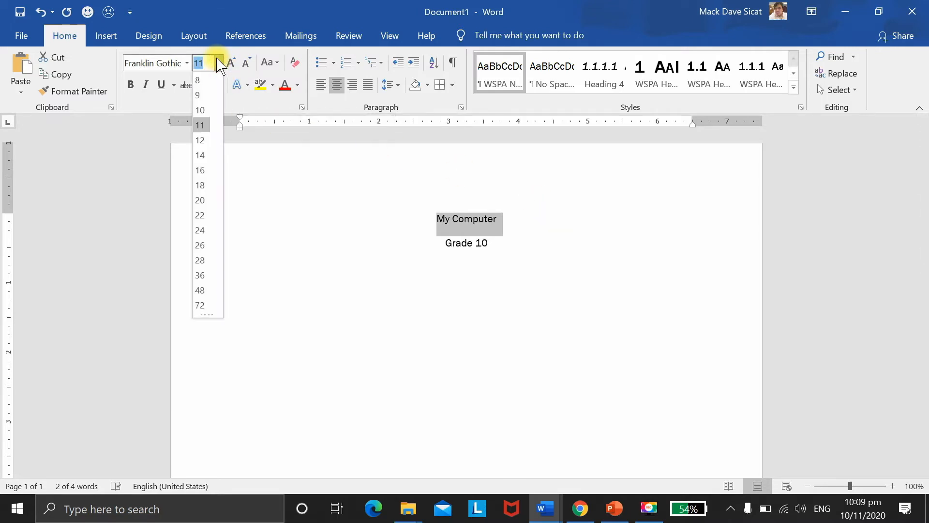
click(204, 275)
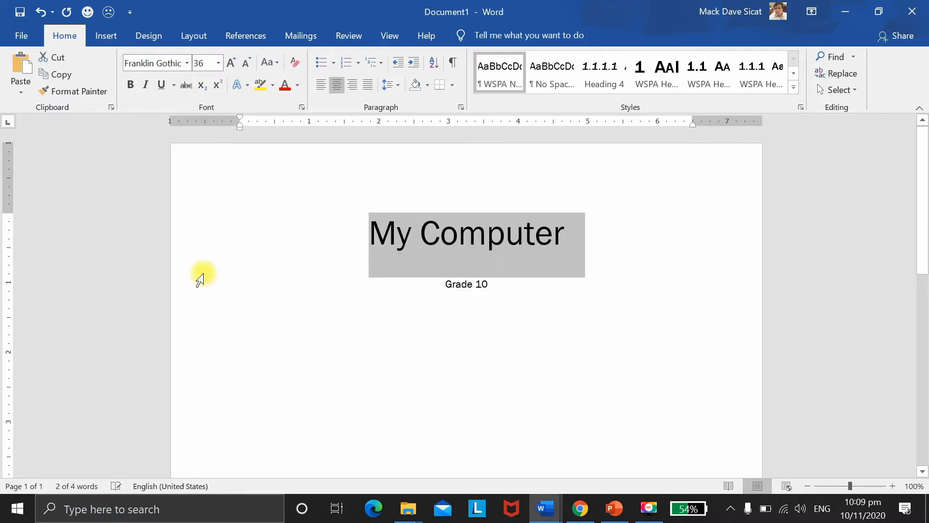
drag(444, 273, 489, 286)
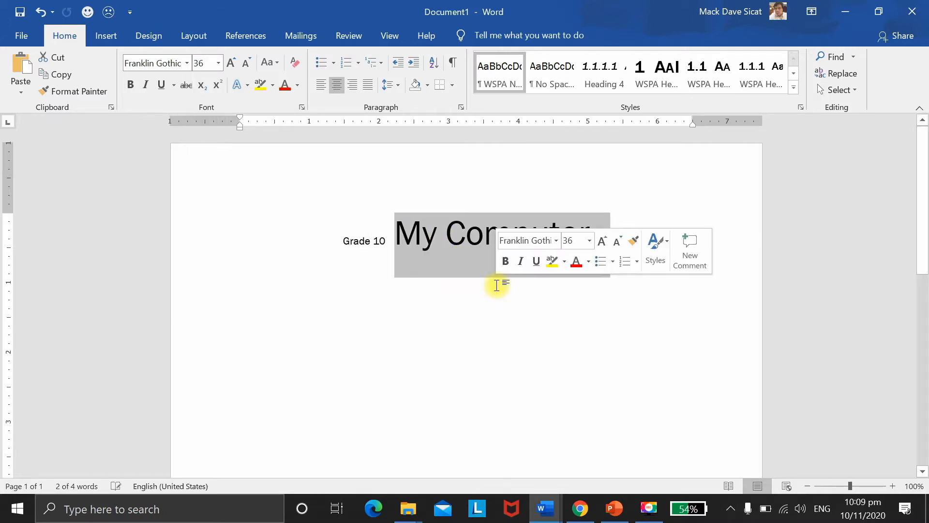
key(ctrl+z)
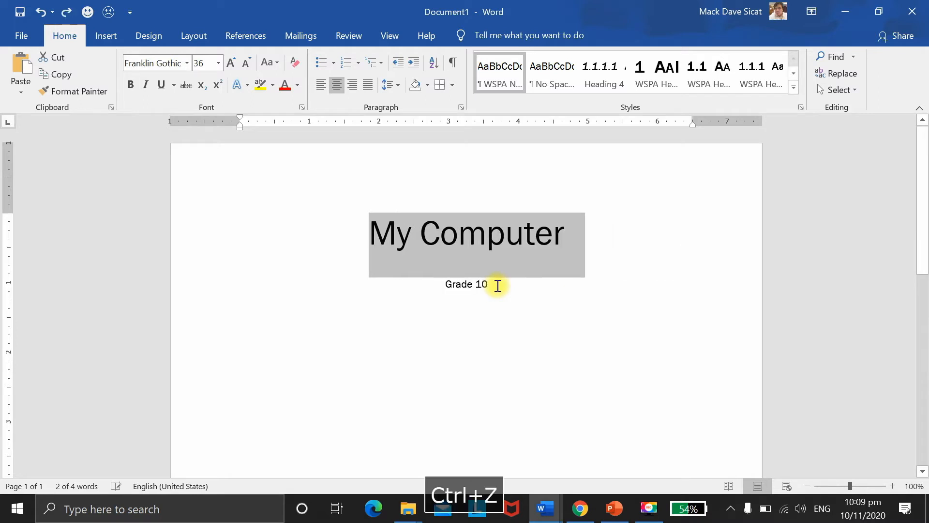
Set the line spacing of both title lines to 1.0 and remove the space after the paragraphs.
drag(498, 285, 375, 231)
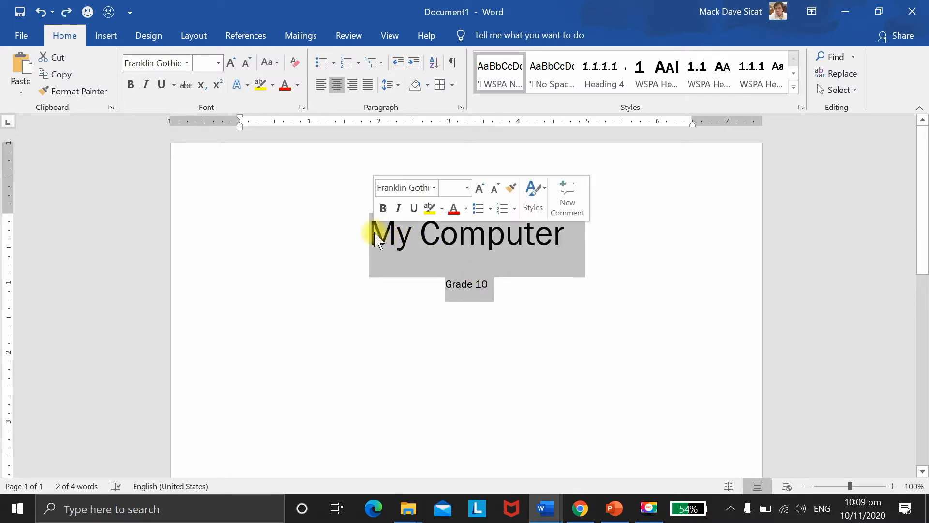
click(393, 85)
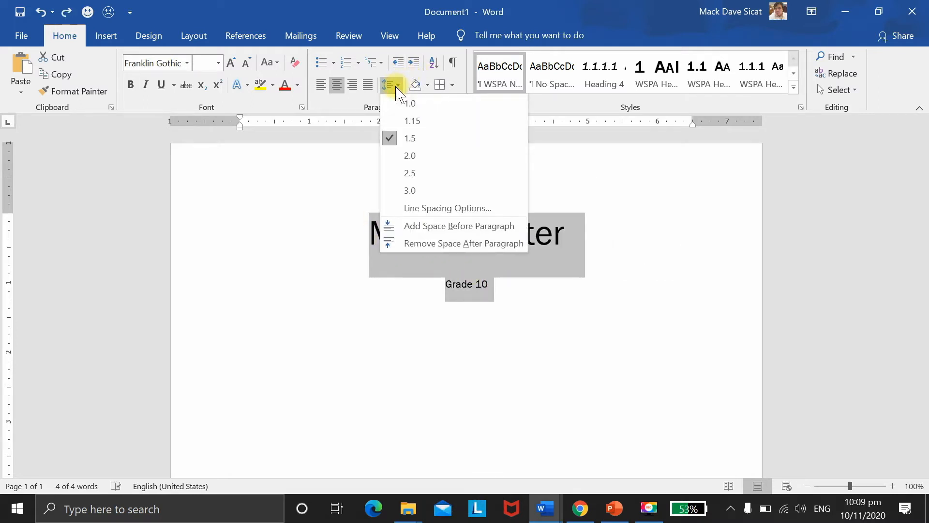
click(401, 100)
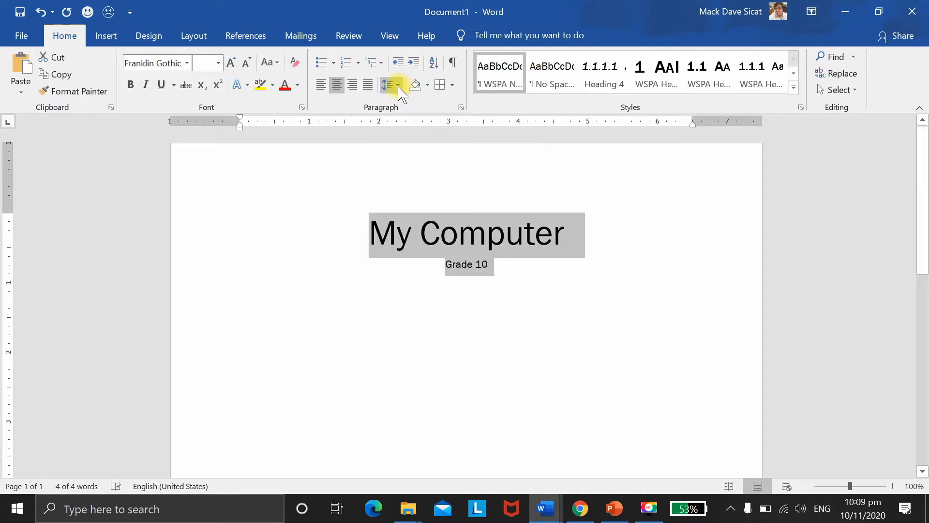
click(396, 87)
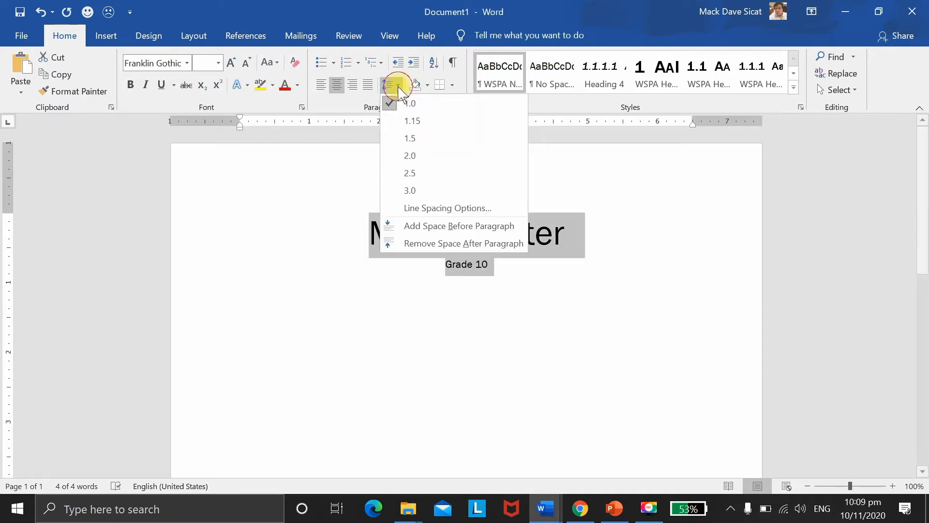
click(445, 244)
click(486, 305)
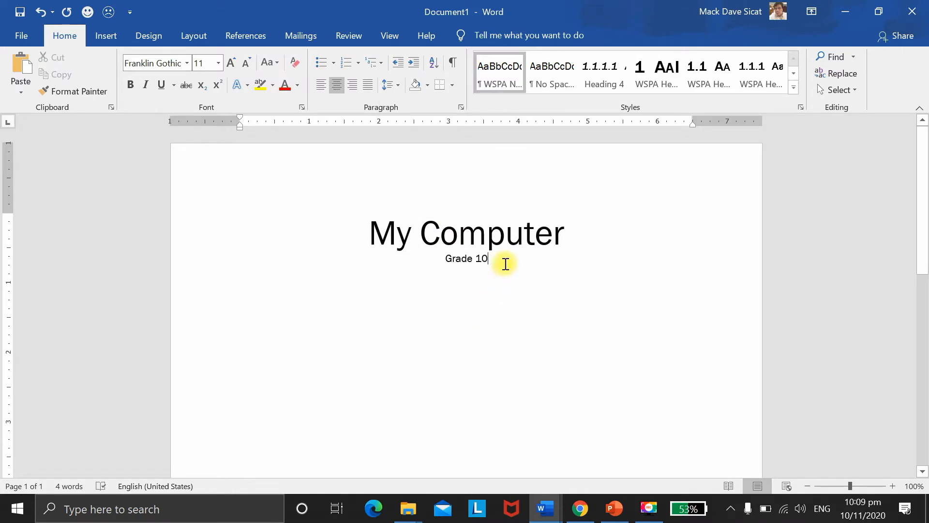
Set the font size of the "Grade 10" line to 16.
drag(502, 262, 443, 261)
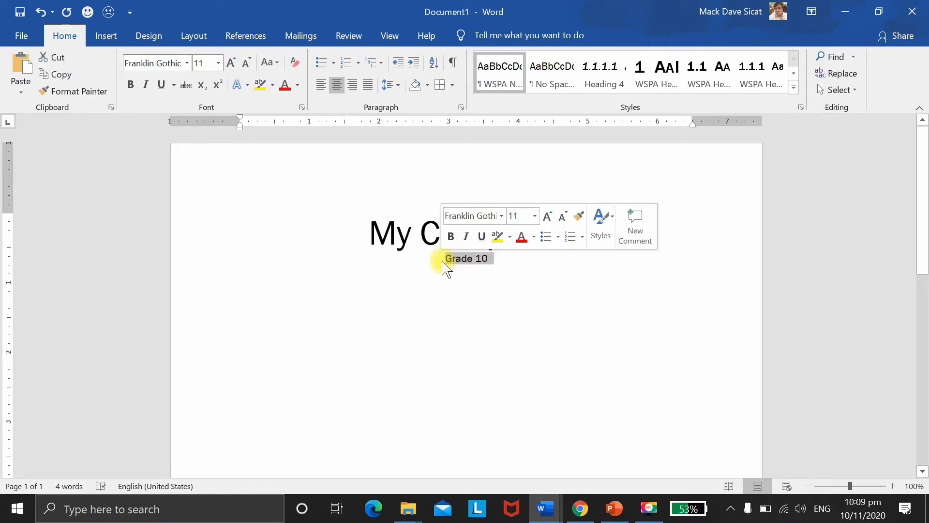
click(220, 63)
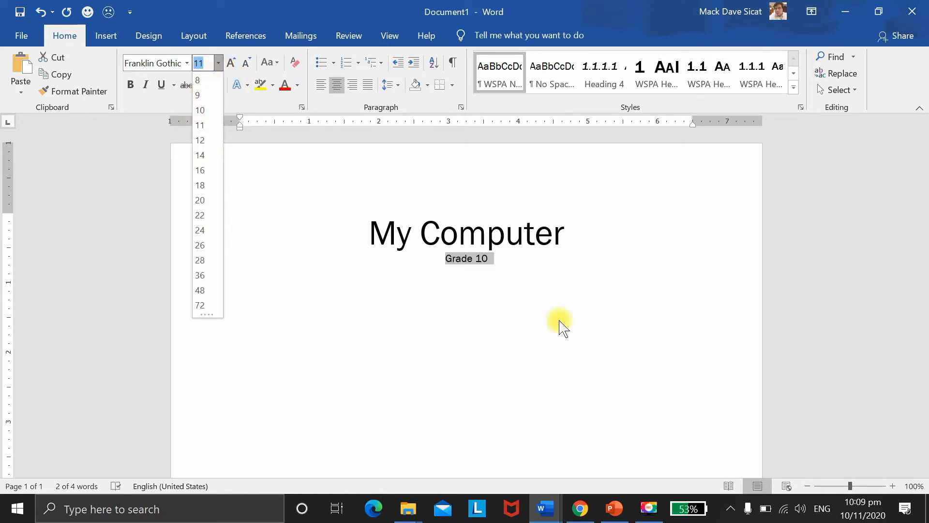
key(F9)
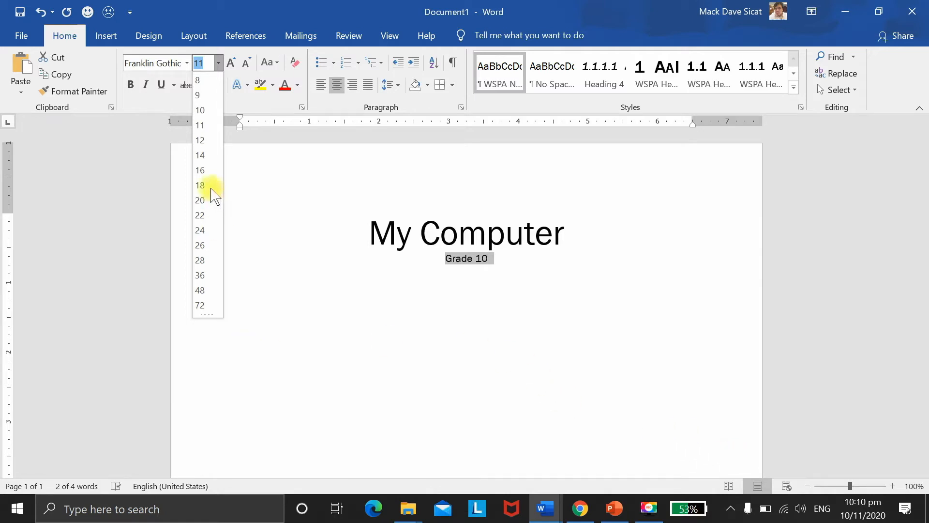
click(199, 230)
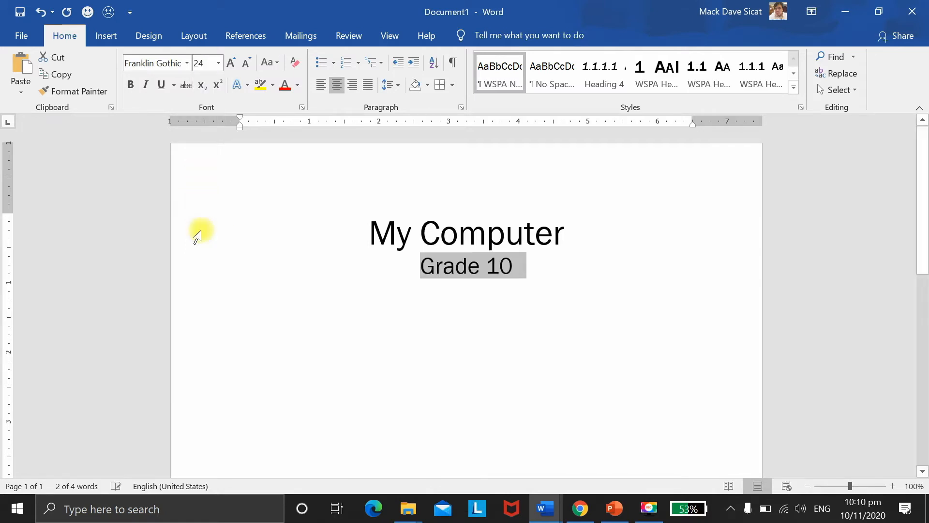
click(218, 63)
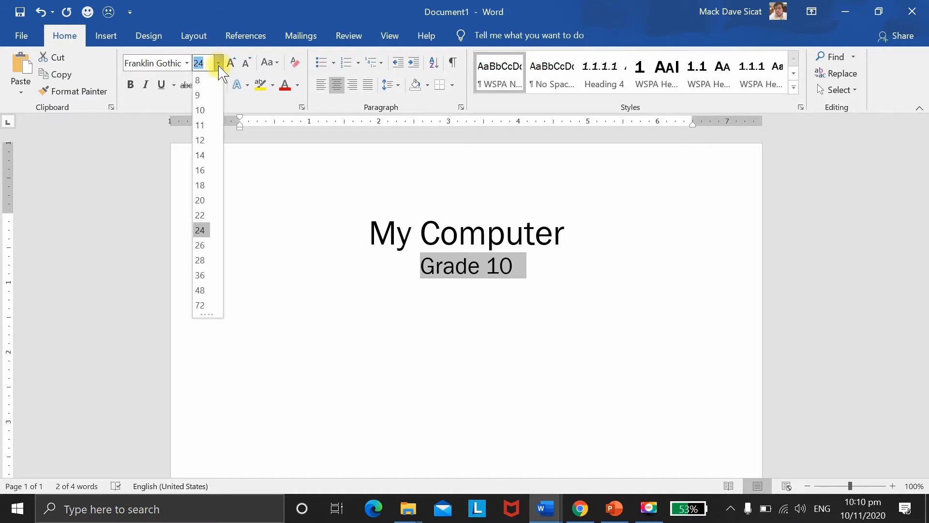
click(199, 171)
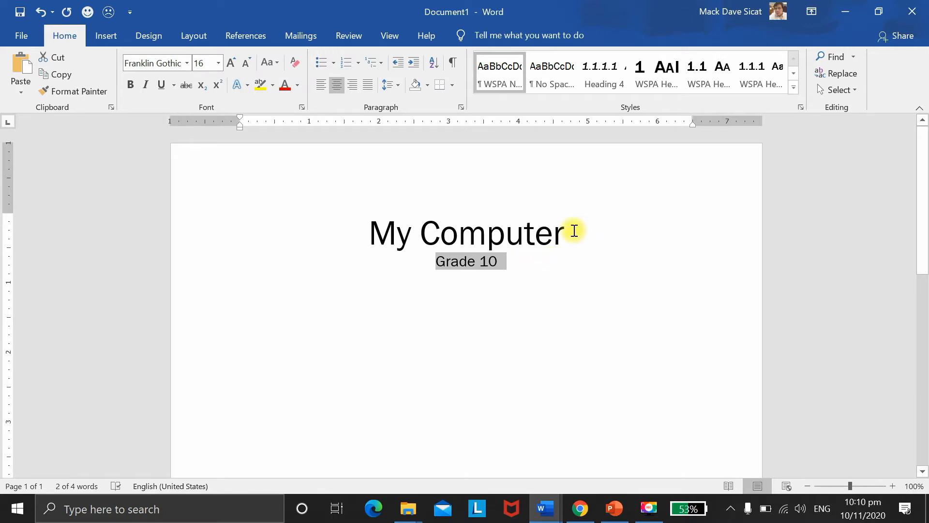
click(539, 261)
Change the font of both title lines to Baskerville Old Face.
drag(527, 261, 373, 231)
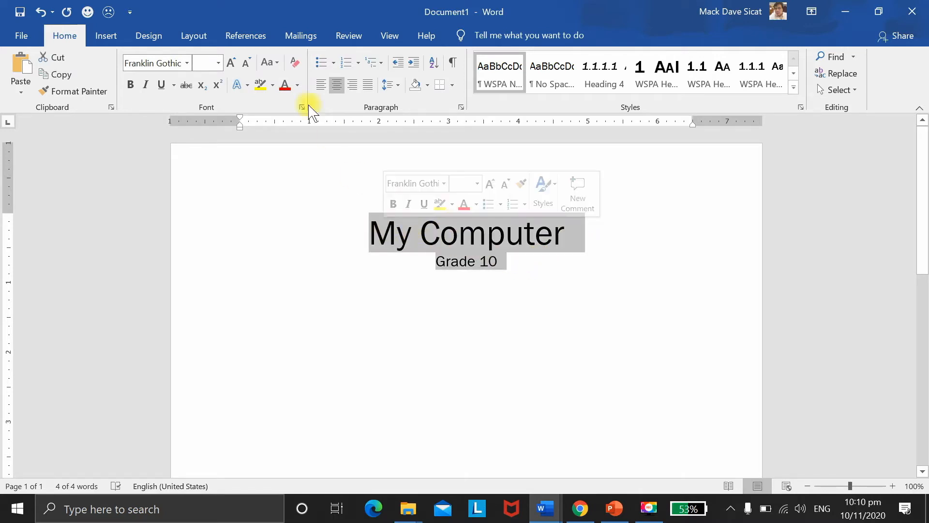
click(187, 63)
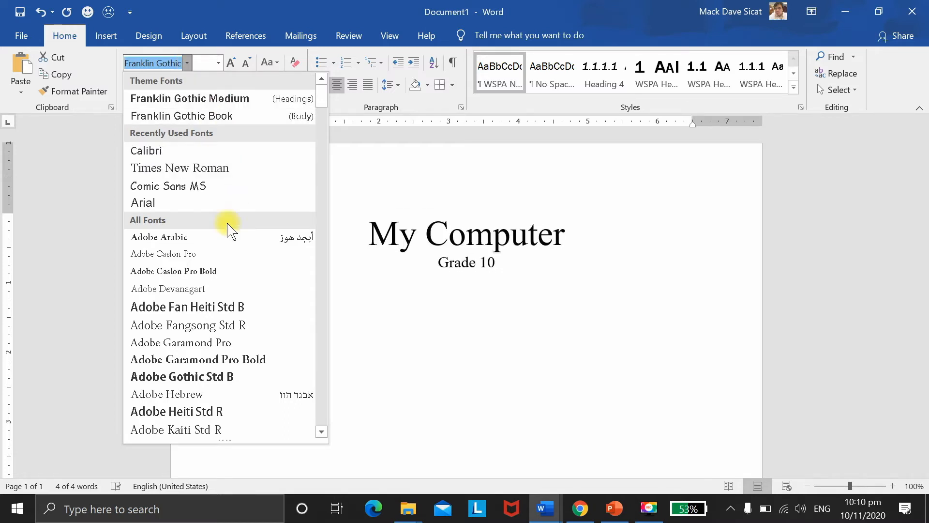
scroll(229, 227, down, 4)
scroll(229, 228, down, 2)
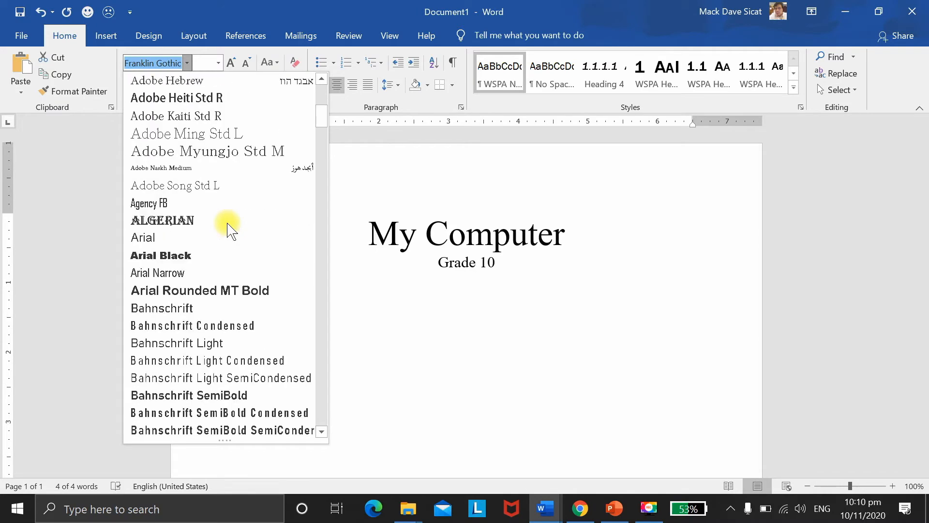
scroll(229, 228, down, 5)
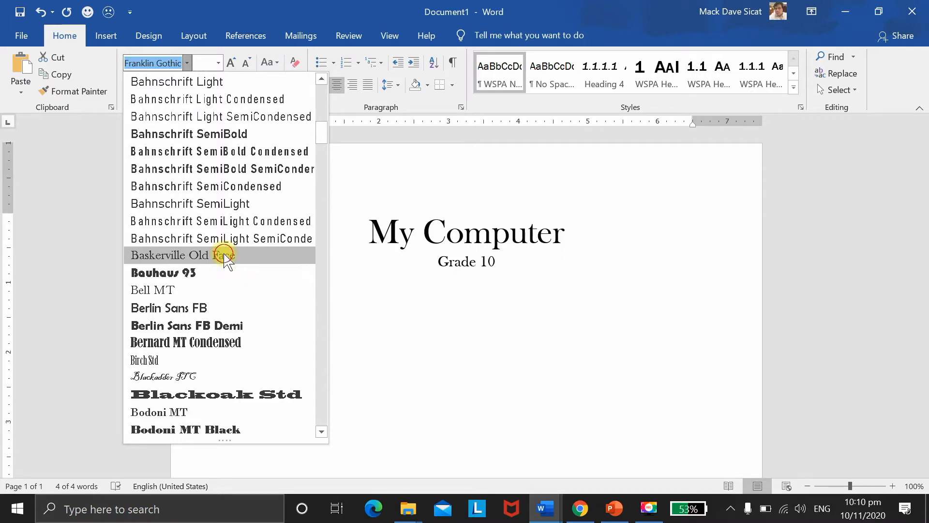
click(226, 256)
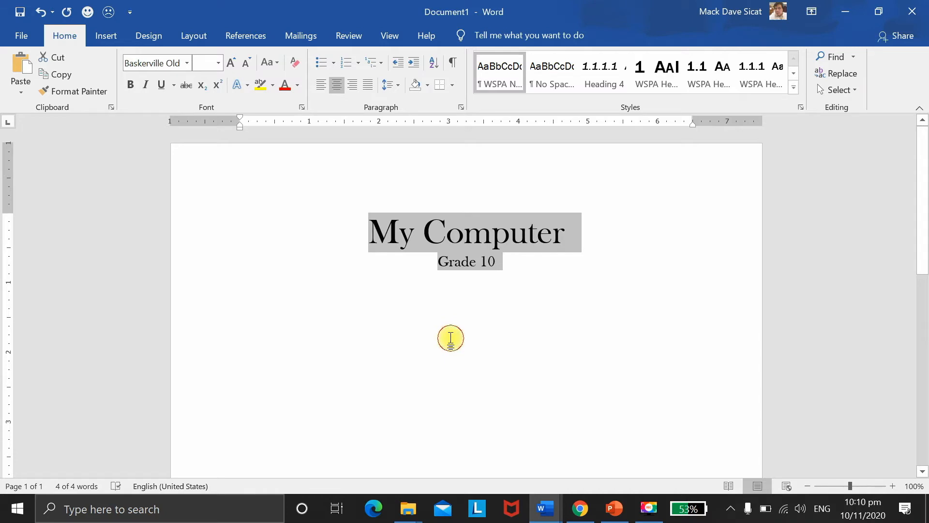
click(450, 338)
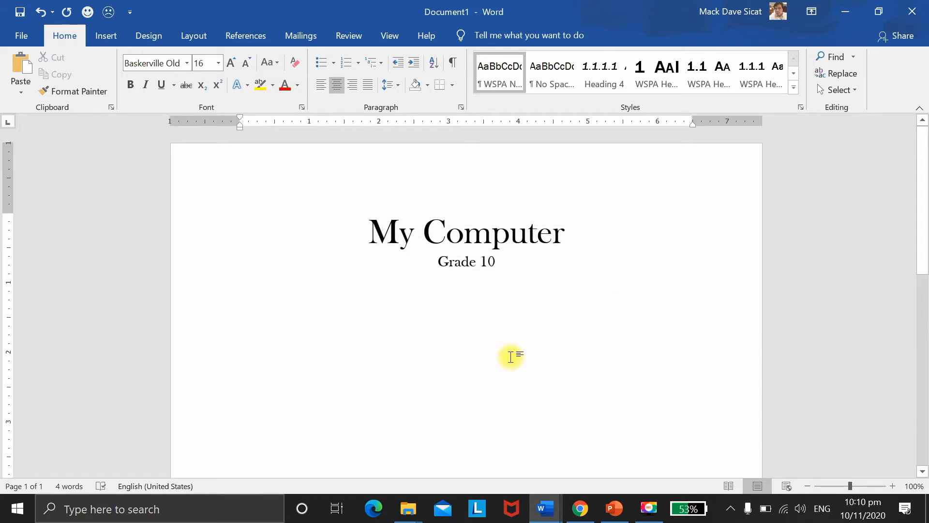
key(F9)
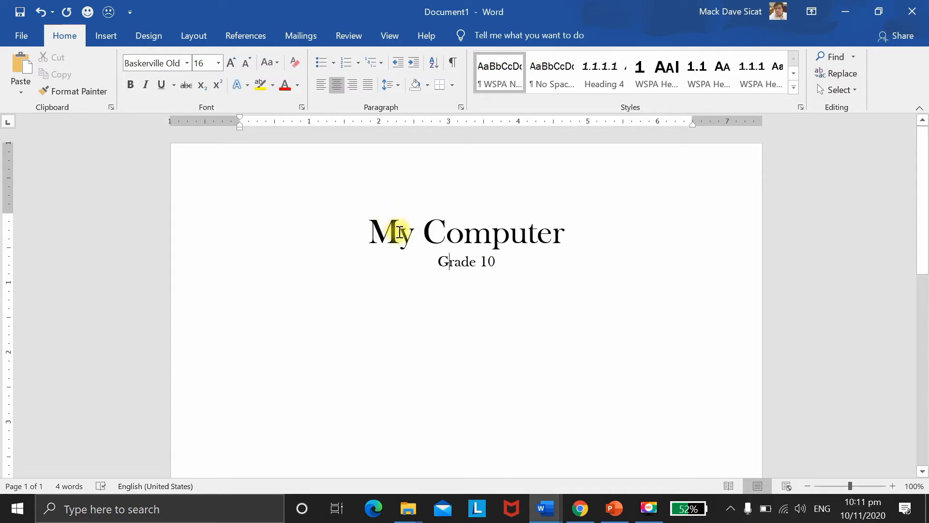
Color the letter "M" of "My" in the title with the standard red.
drag(400, 231, 369, 231)
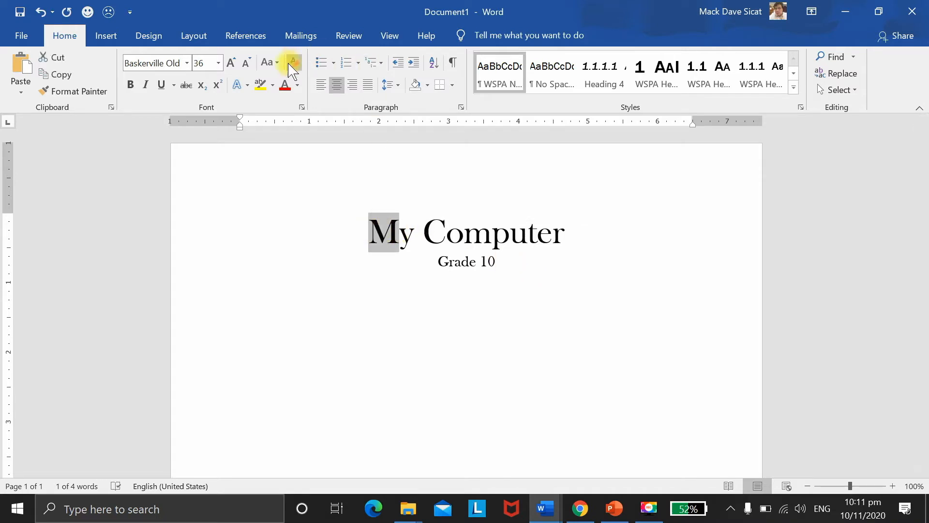
click(297, 85)
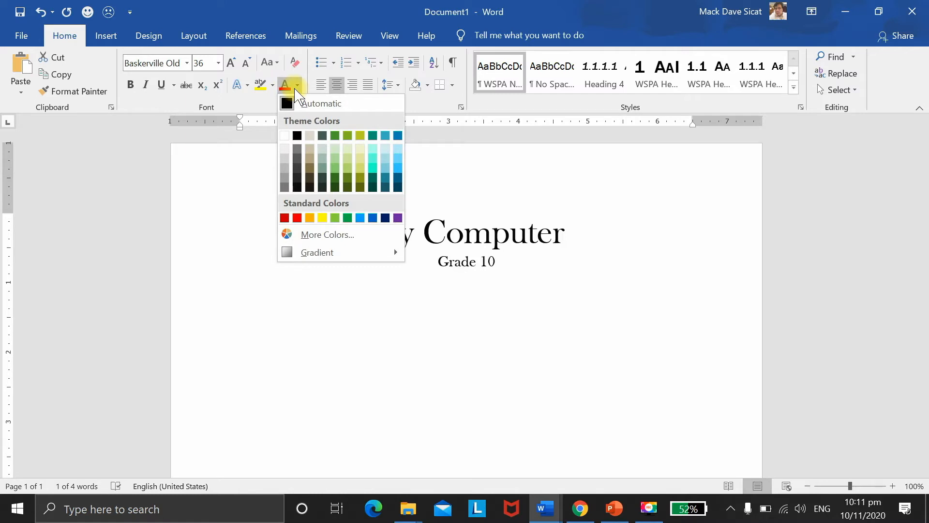
click(297, 219)
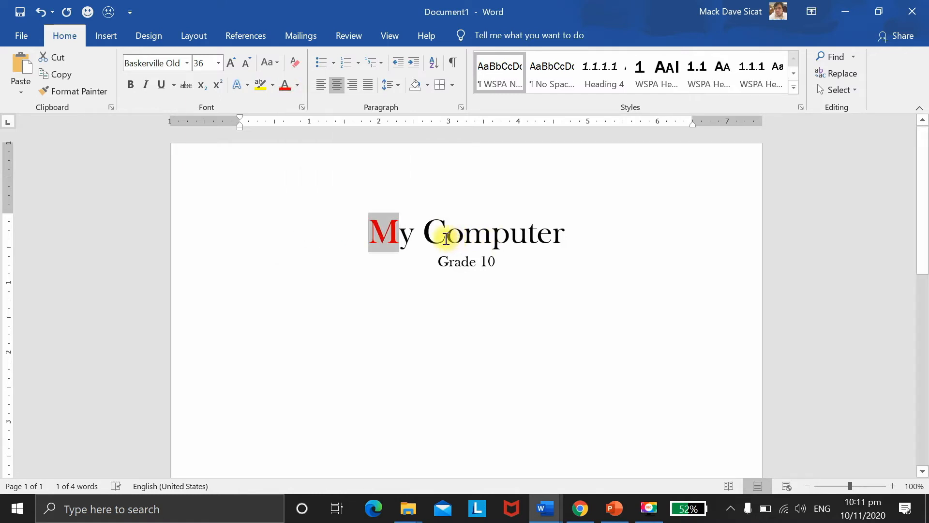
Color the letter "C" of "Computer" in the title with the same red.
drag(444, 234, 431, 233)
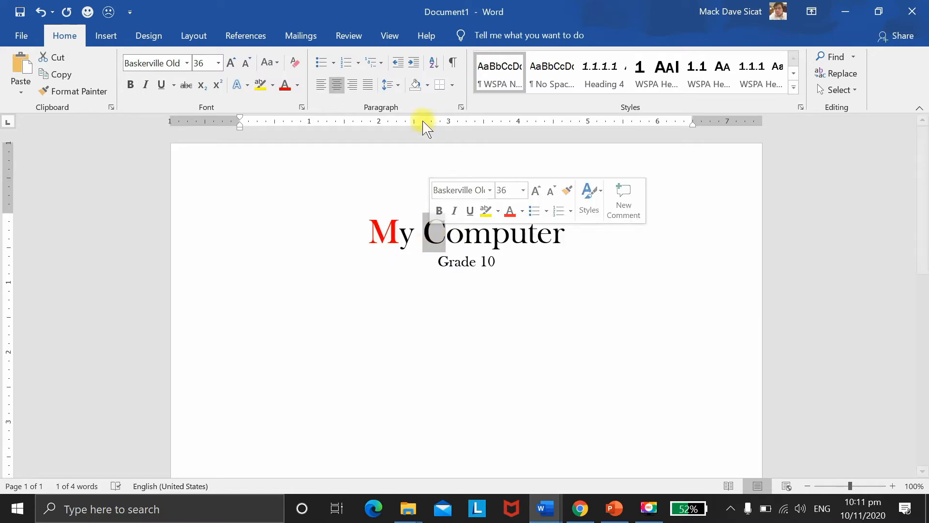
click(285, 91)
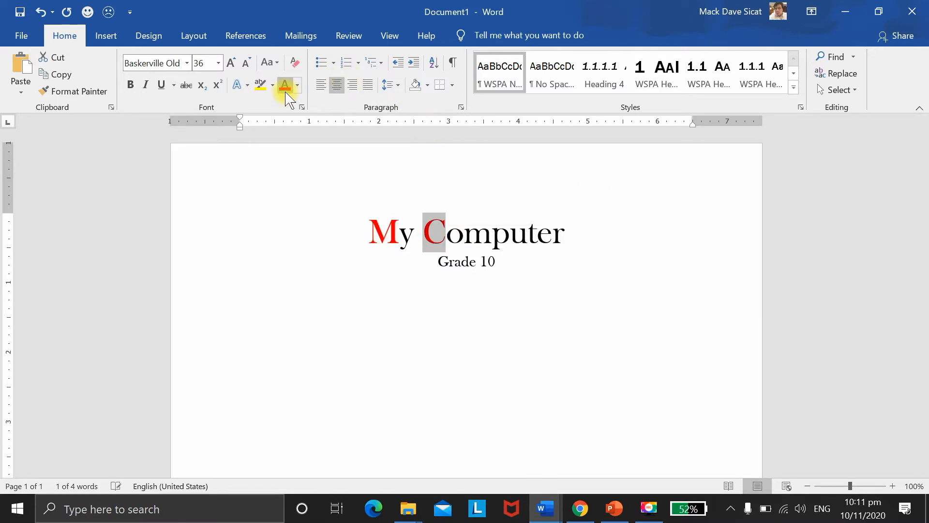
click(588, 278)
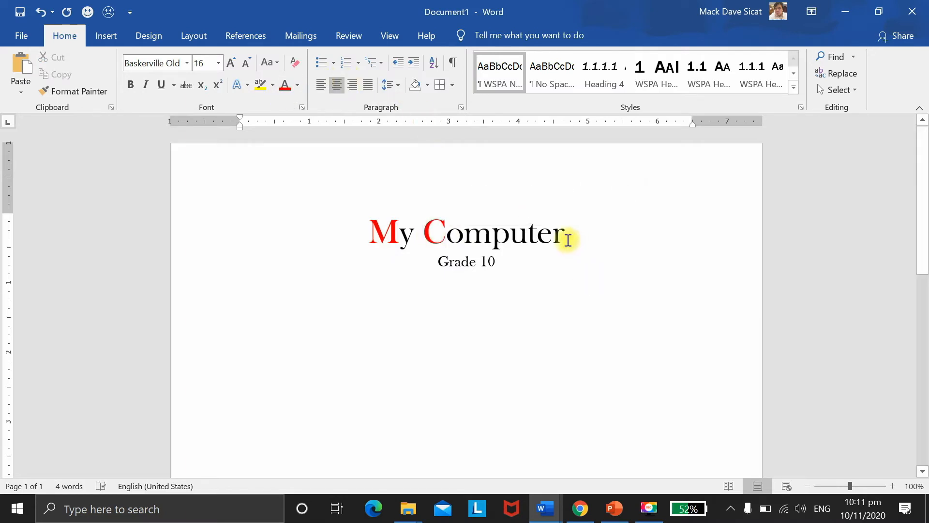
Review the font settings of the "My Computer" title line.
drag(370, 228, 537, 228)
click(162, 86)
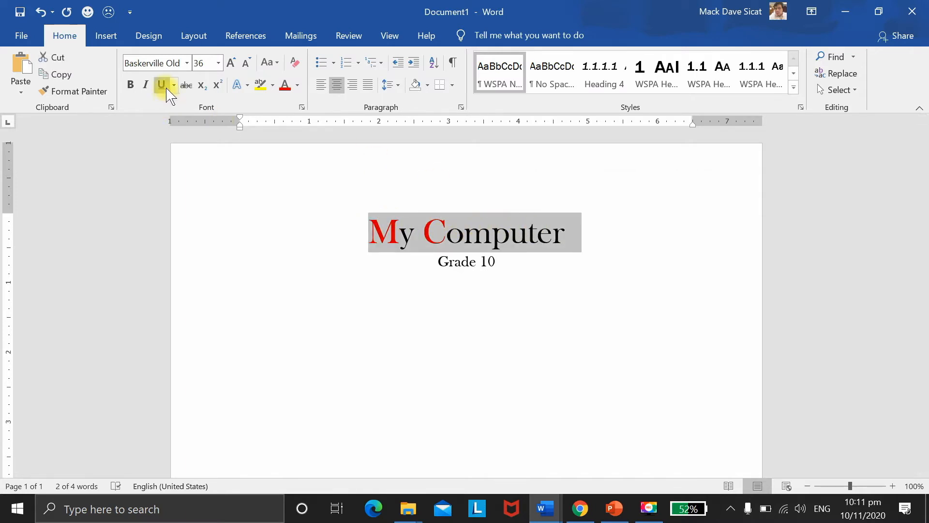
click(302, 109)
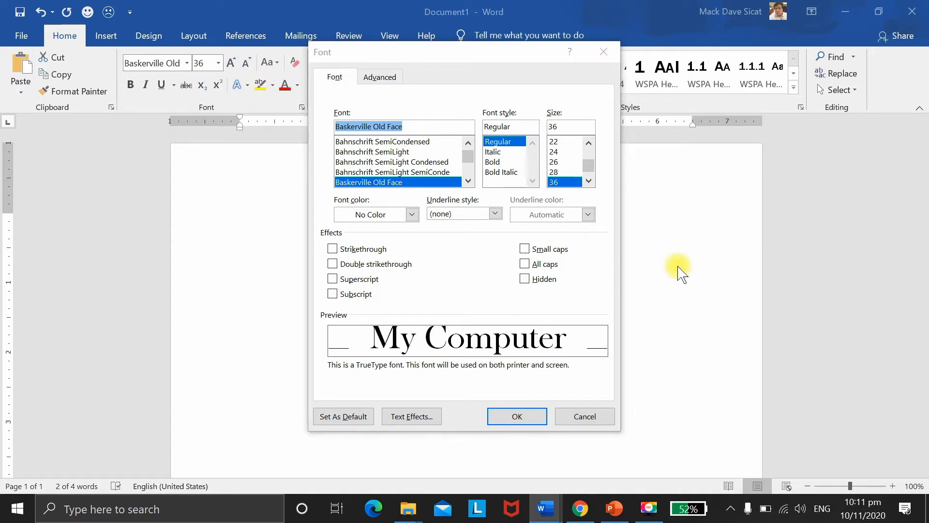
click(517, 416)
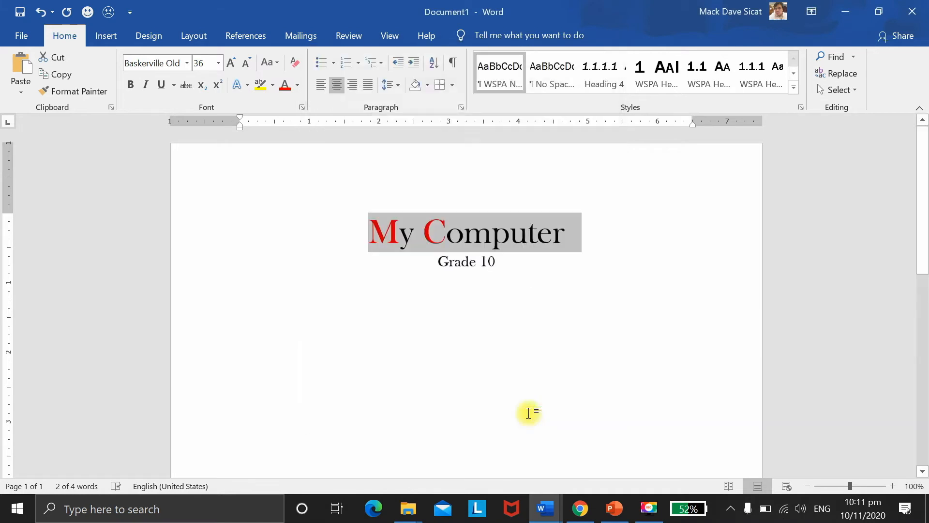
click(613, 317)
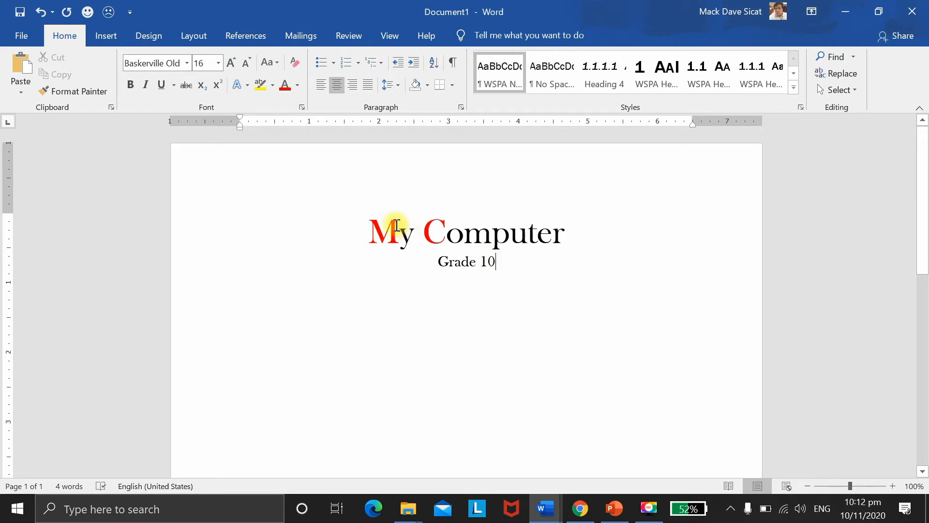
Save both title lines as an AutoText building block named "My Computer" in the General category with the description "My Header".
drag(367, 230, 504, 262)
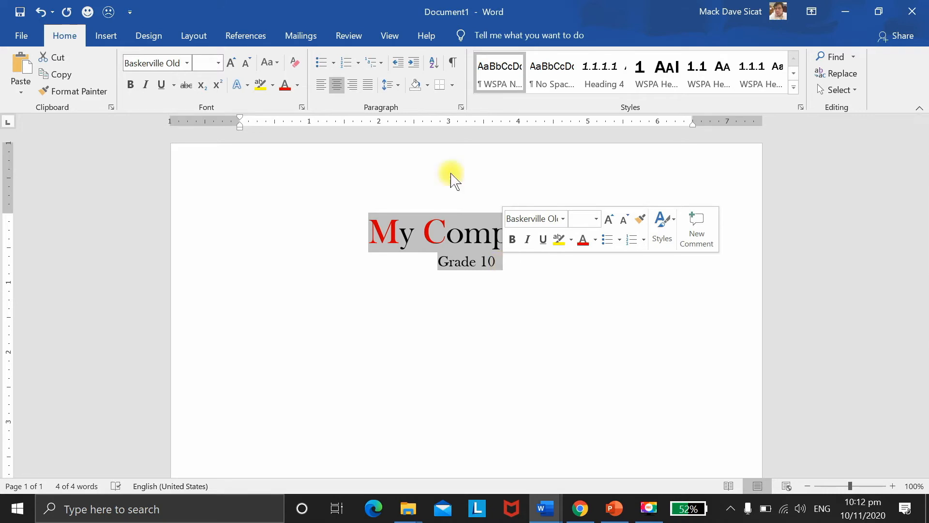
click(106, 41)
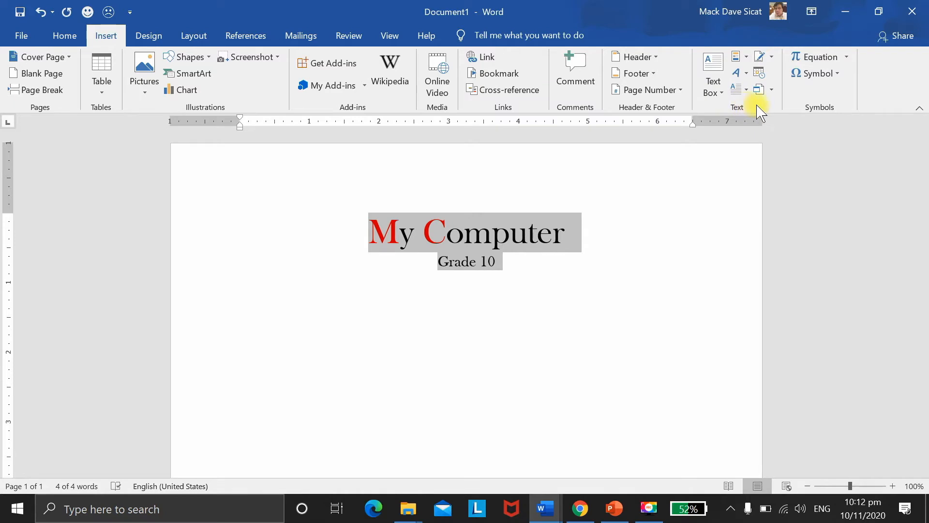
click(749, 63)
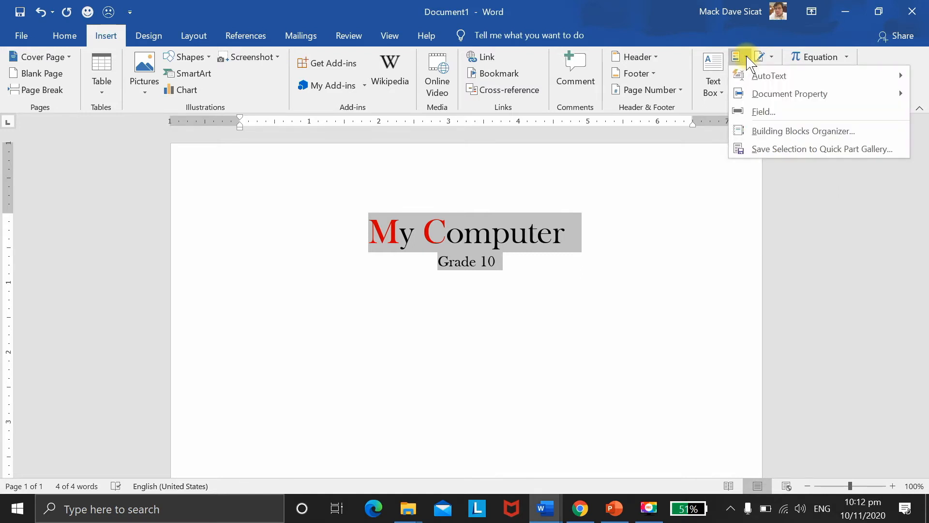
key(F9)
click(747, 59)
click(748, 58)
mouse_move(755, 80)
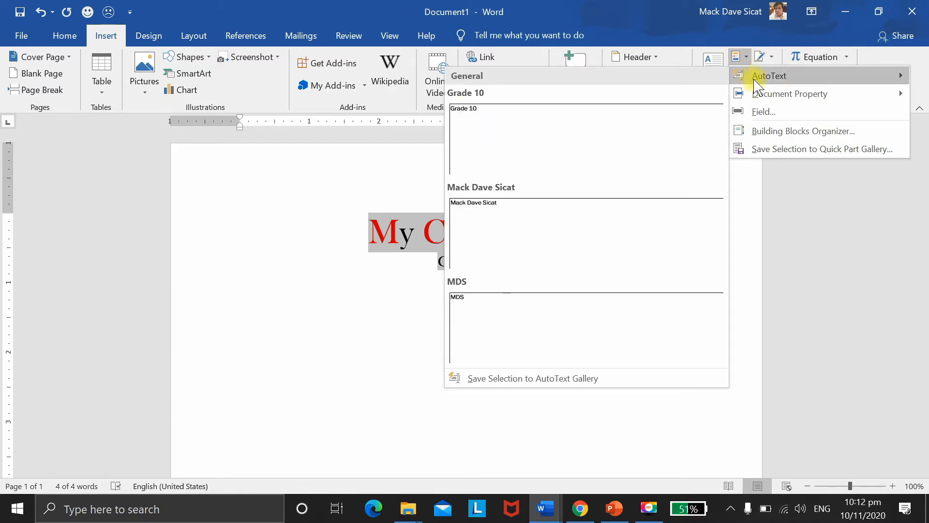
click(546, 378)
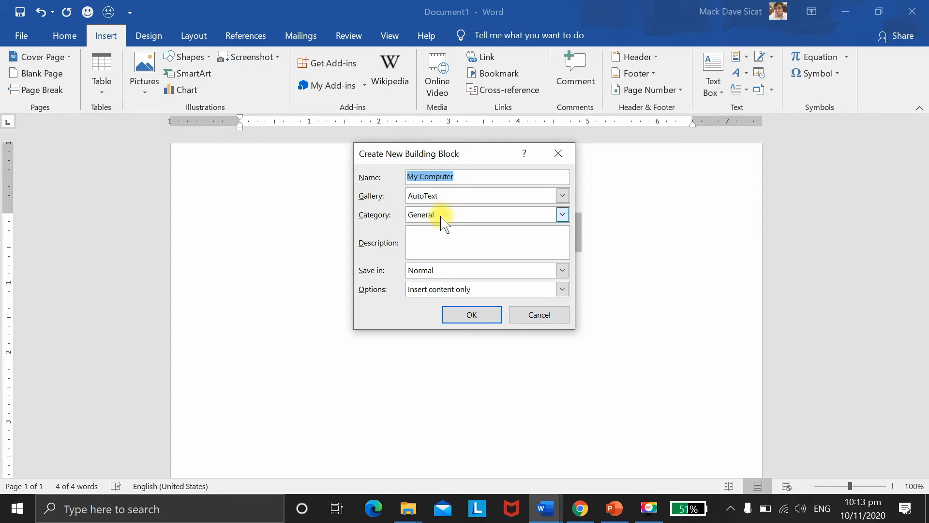
click(444, 237)
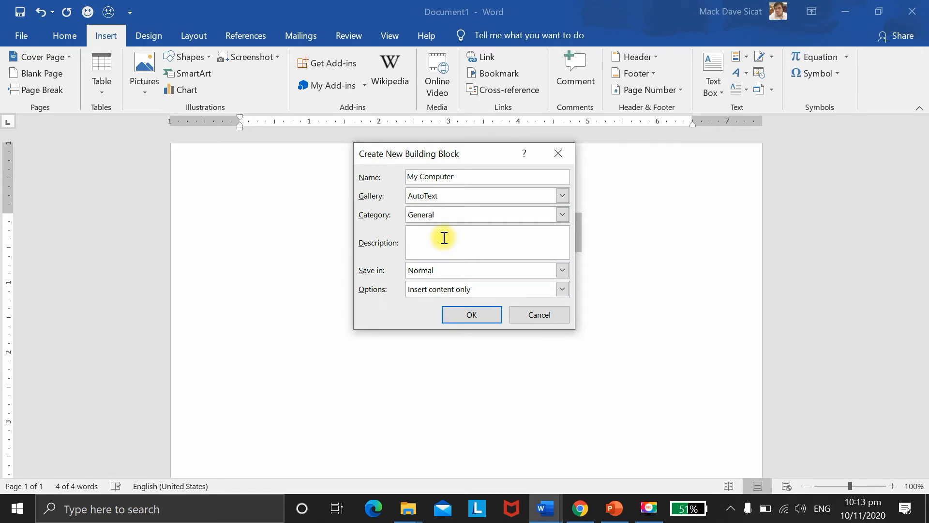
text(My Header)
click(477, 313)
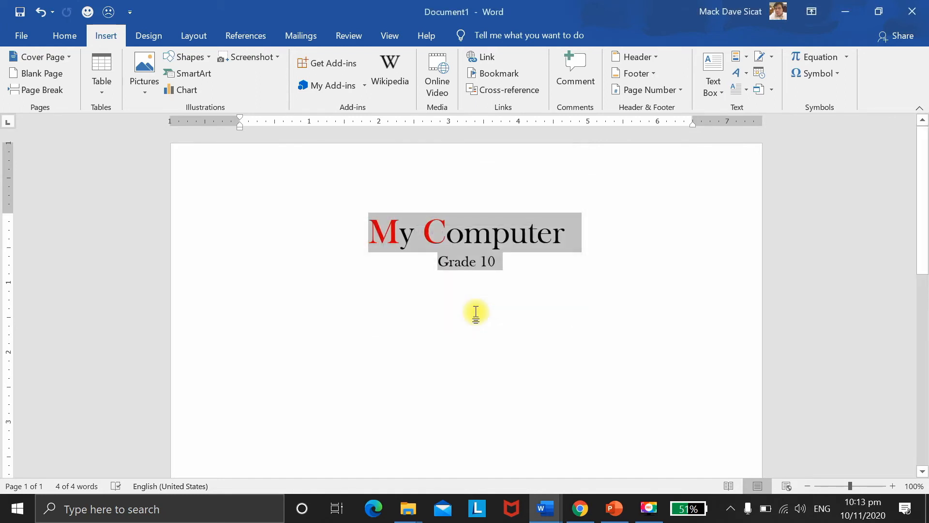
Save the document in the Documents folder as a Word Document named "My Computer Letter Head".
click(28, 36)
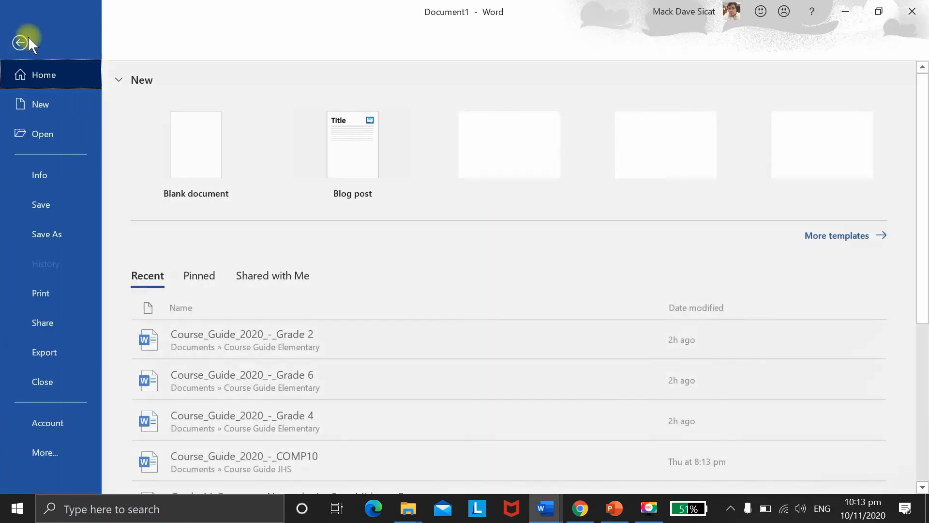
click(50, 211)
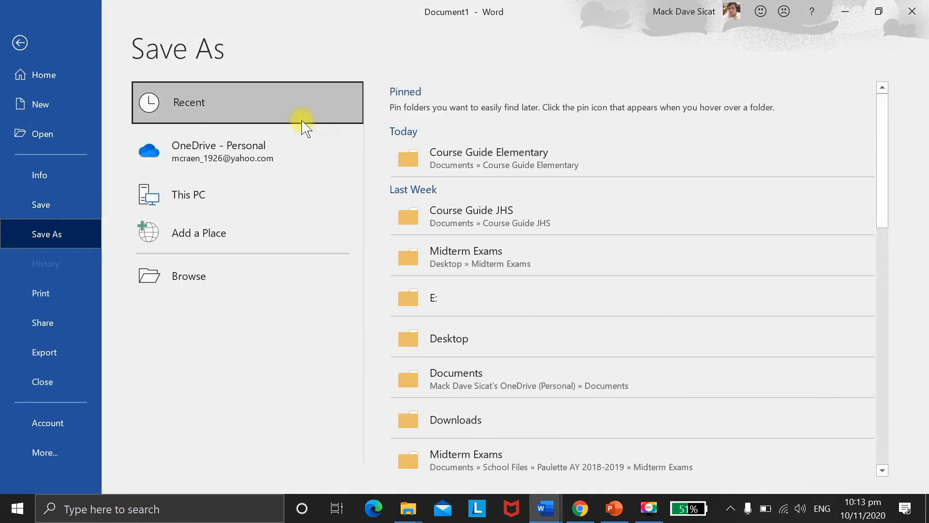
click(225, 282)
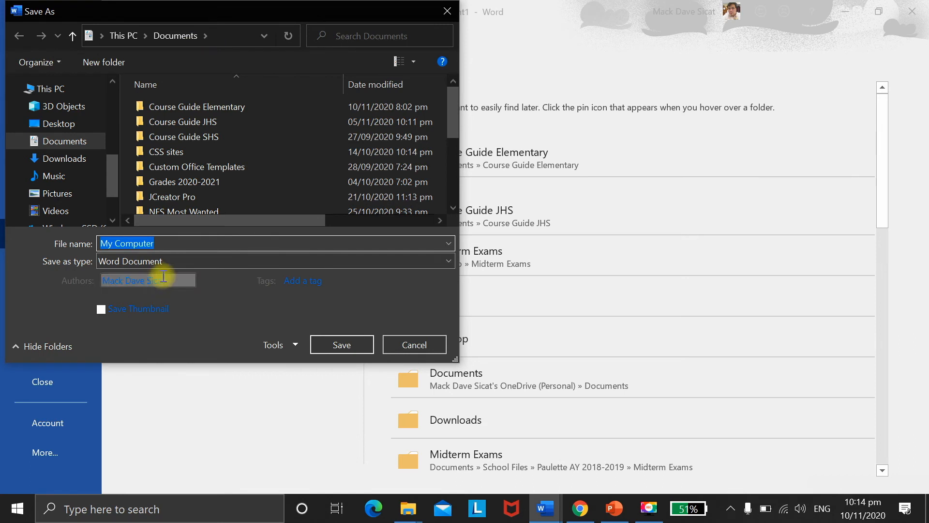
click(210, 243)
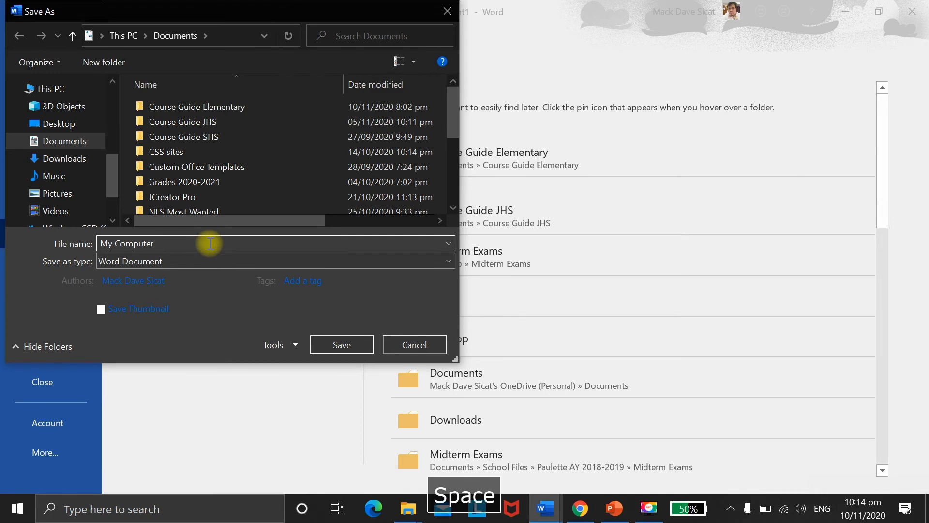
text(Letter Hea)
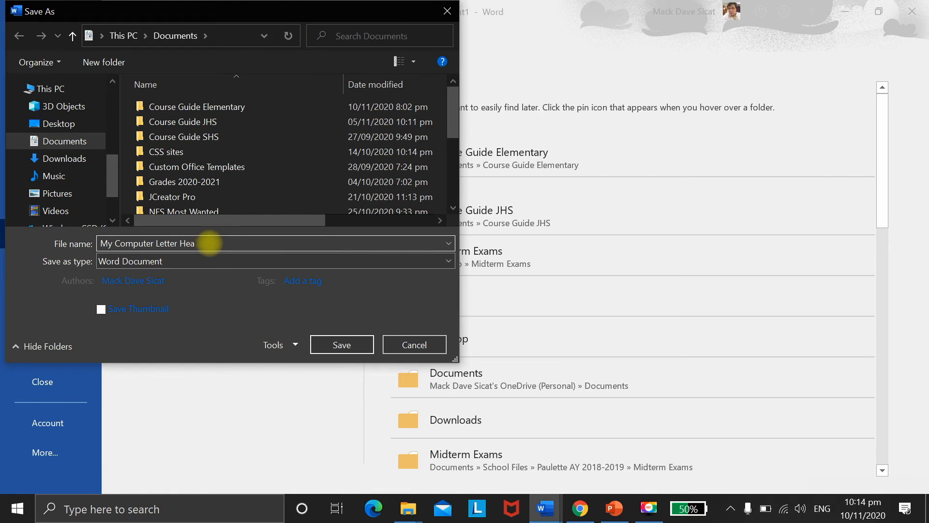
text(d)
key(Return)
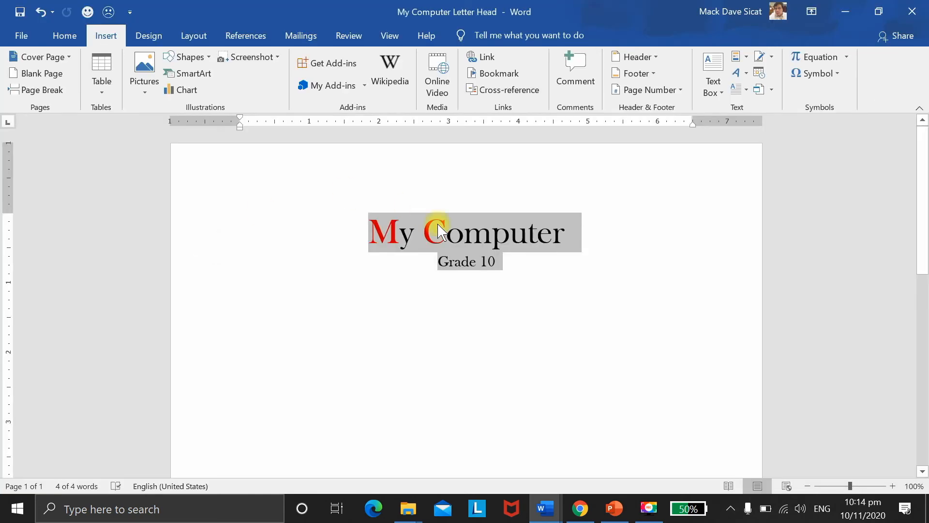
Delete both title lines from the page body and insert a Blank header cleared of its placeholder text.
key(Delete)
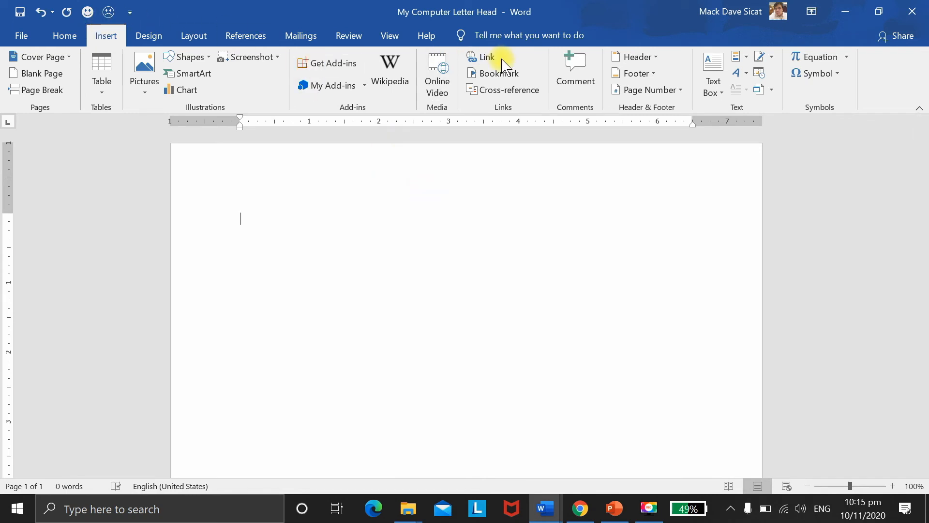
click(630, 62)
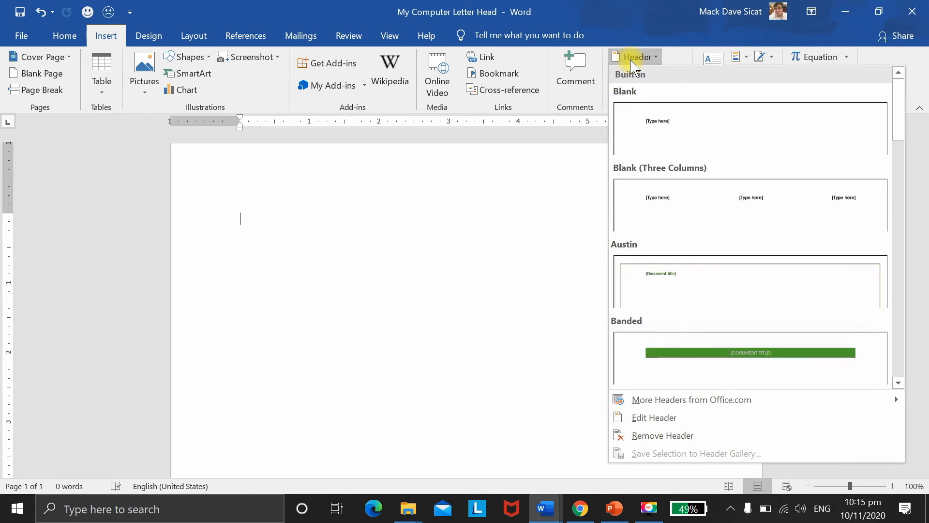
click(652, 122)
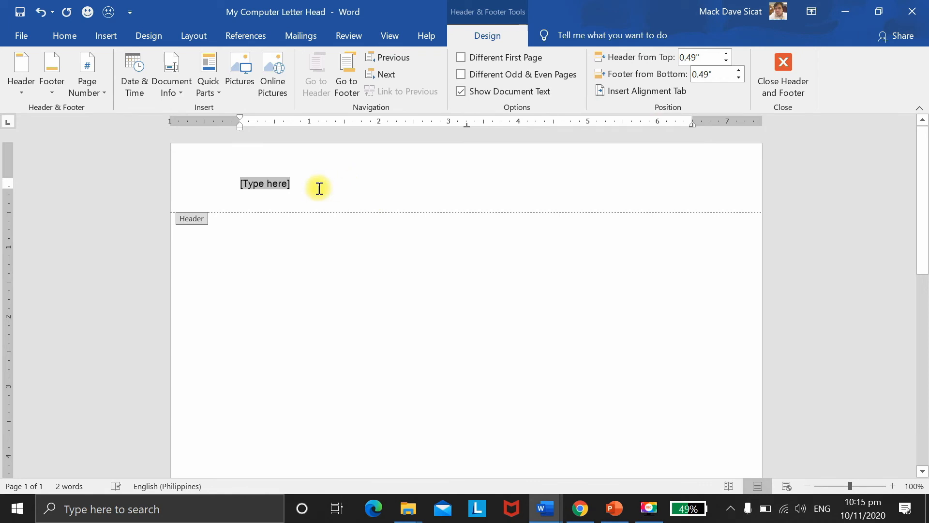
key(Delete)
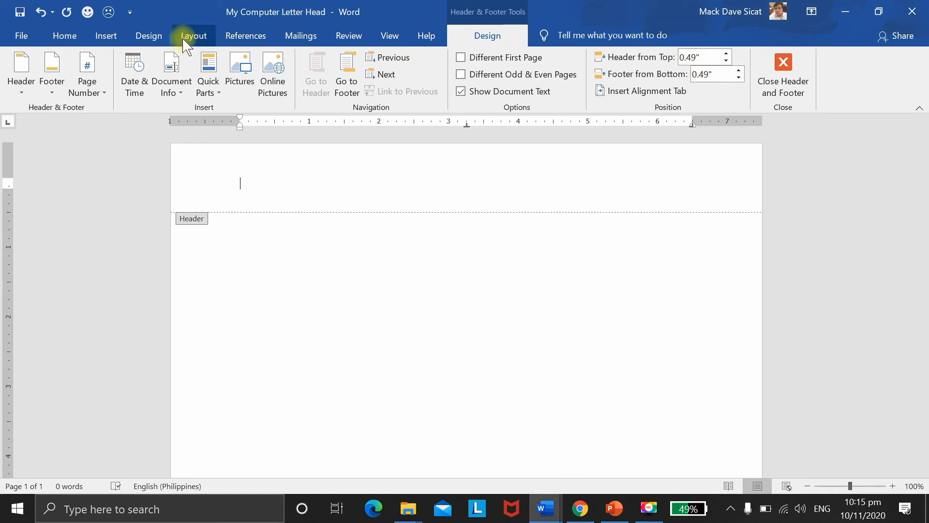
Insert the "My Computer" AutoText entry into the header without the empty line below it and save the document.
click(106, 35)
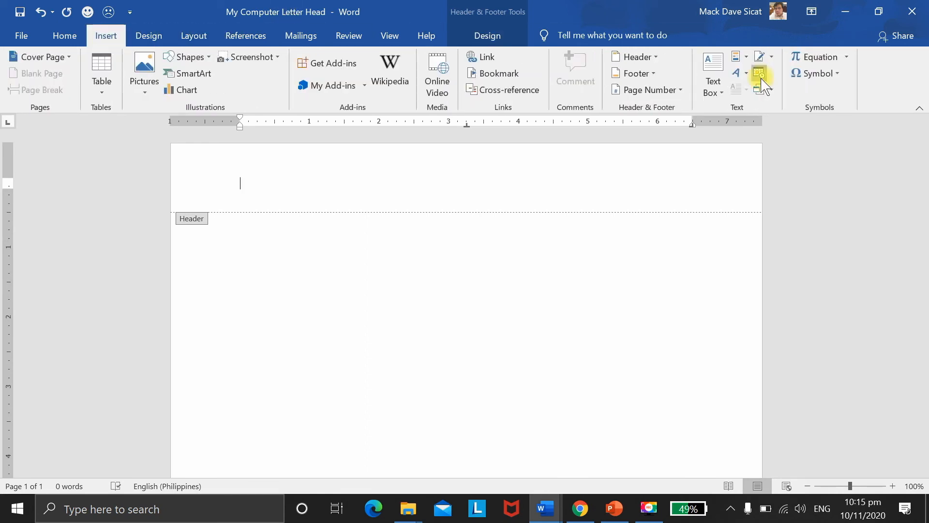
click(744, 59)
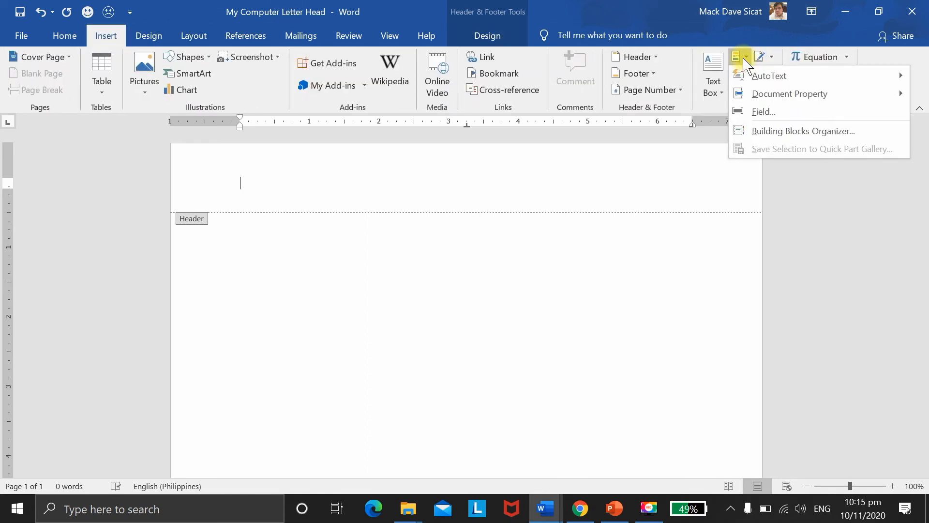
mouse_move(765, 82)
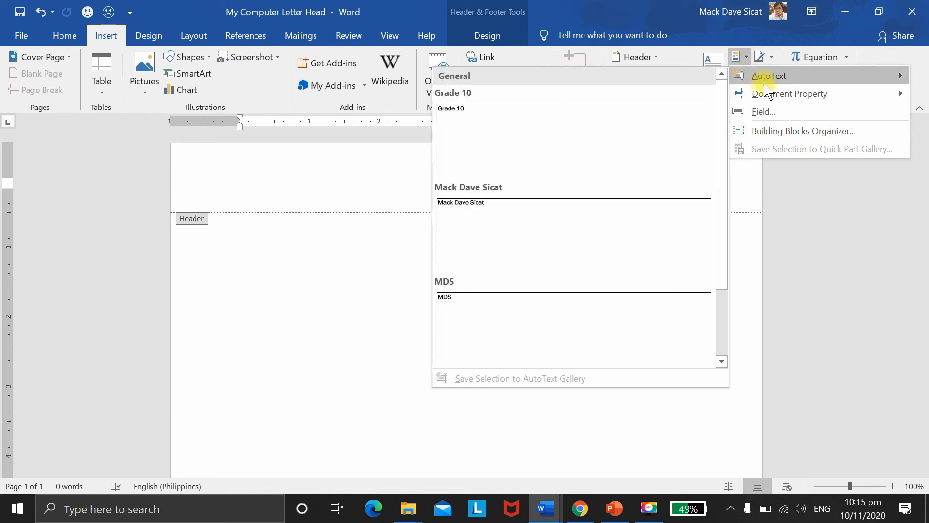
drag(724, 208, 729, 297)
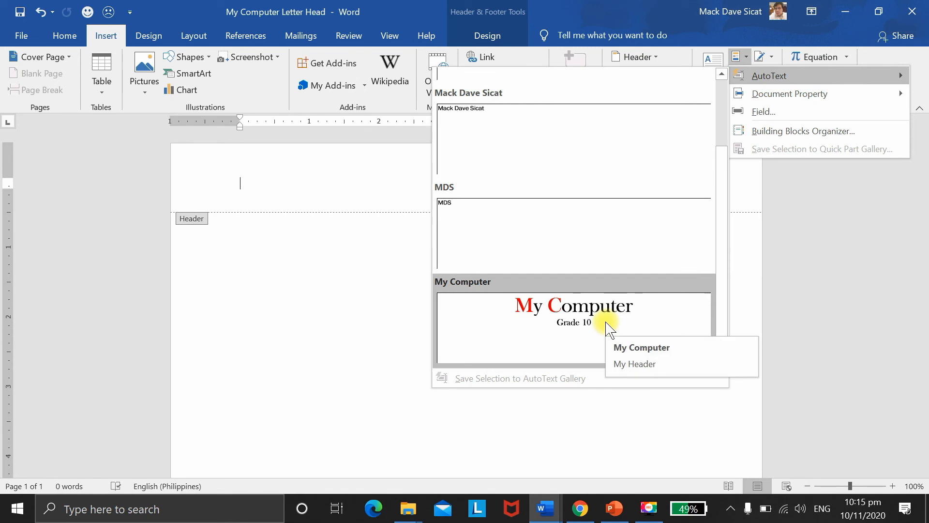
click(609, 330)
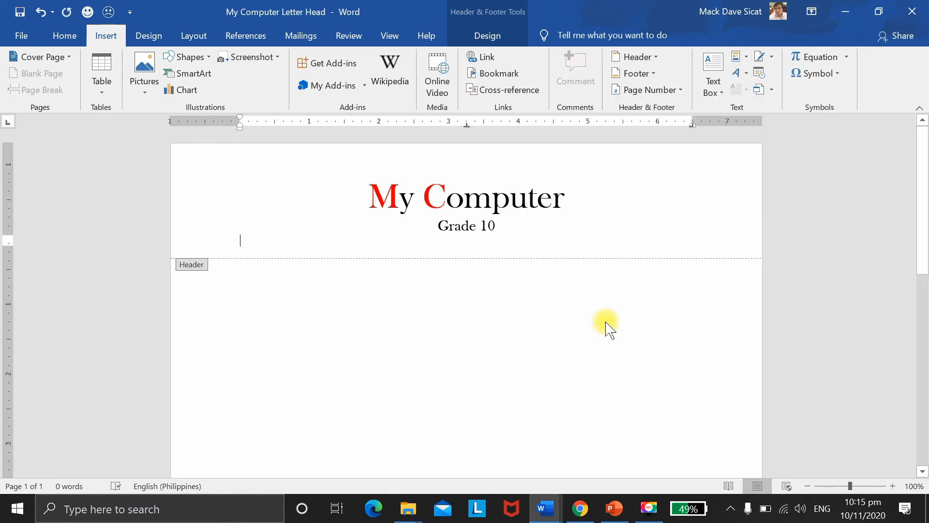
key(BackSpace)
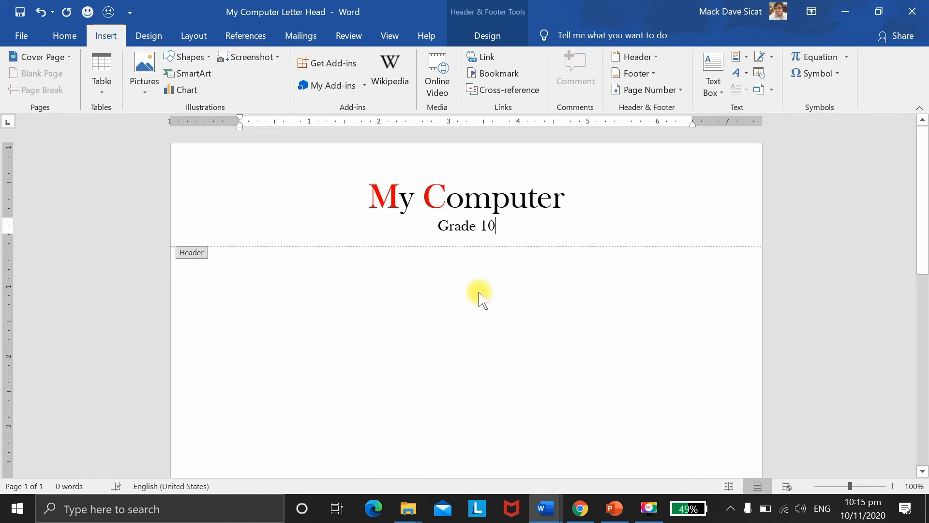
click(20, 34)
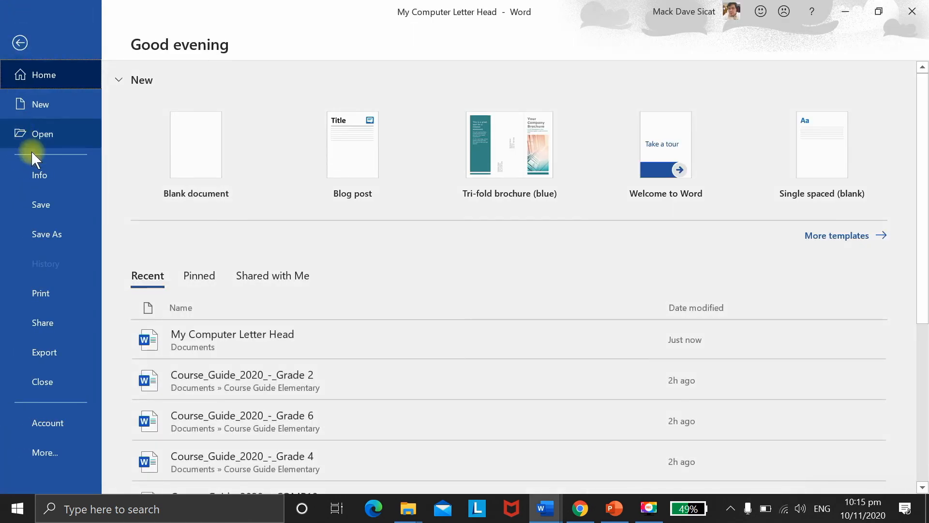
click(53, 213)
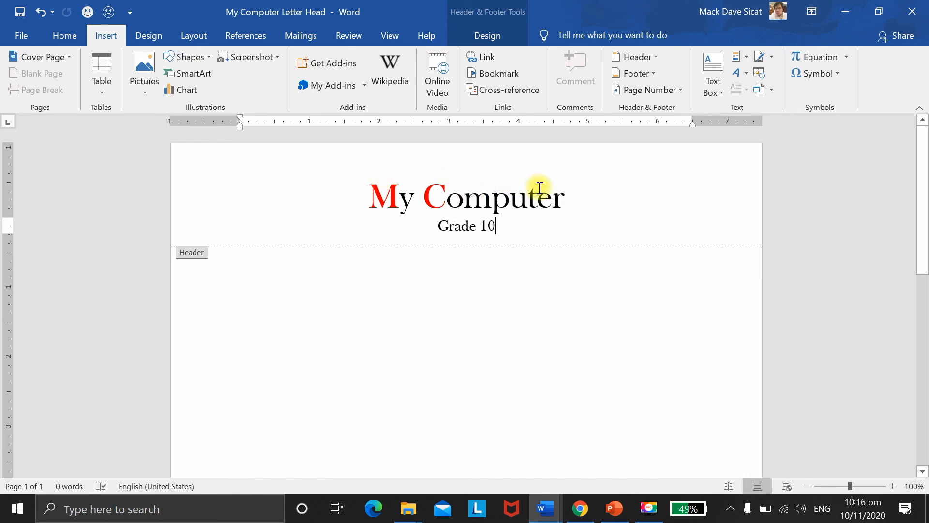
Examine the "My Computer" entry and its description in the AutoText gallery.
click(750, 62)
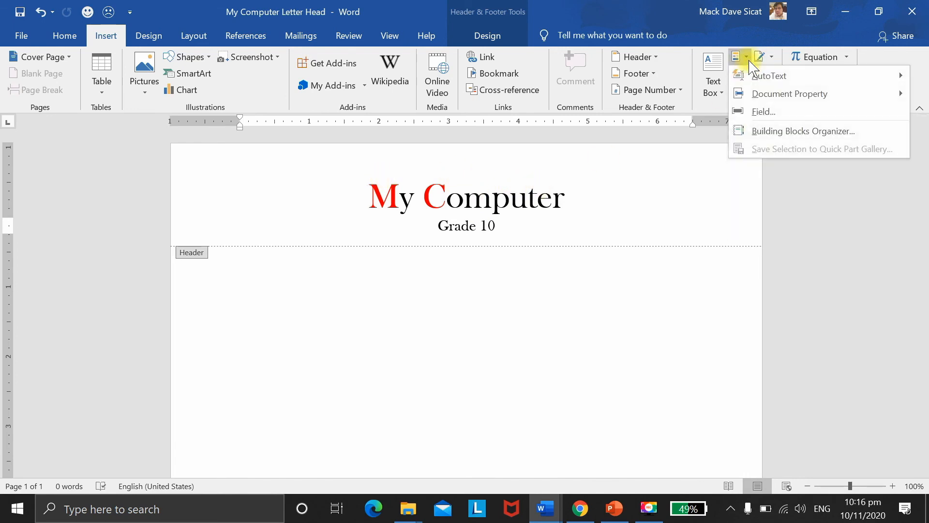
mouse_move(754, 75)
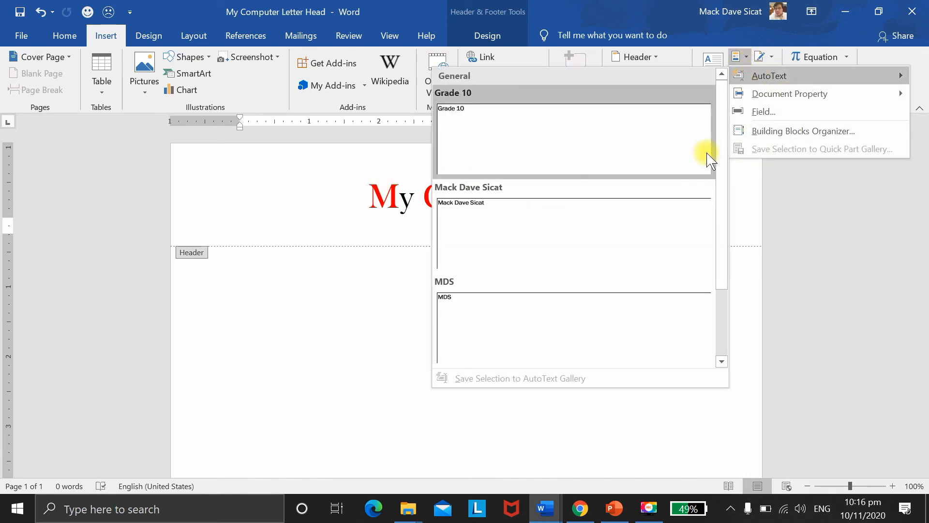
drag(721, 183, 726, 285)
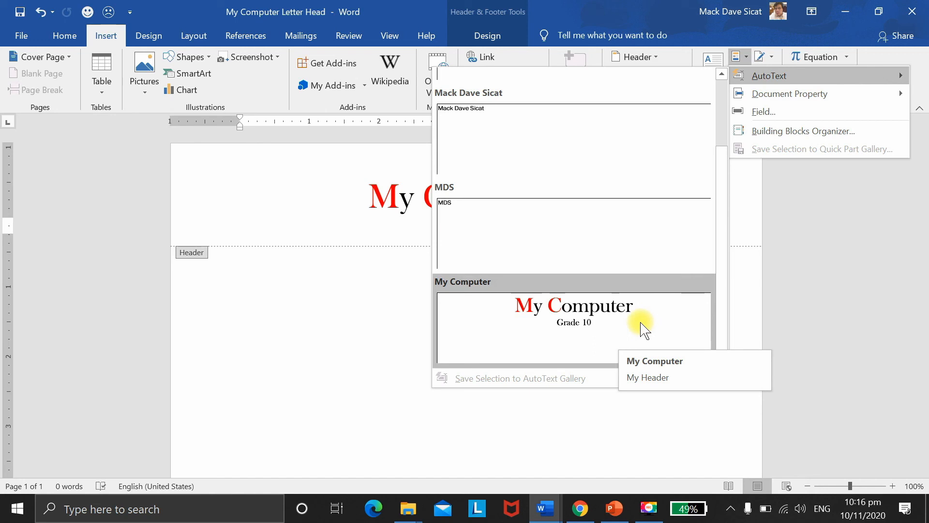
click(349, 293)
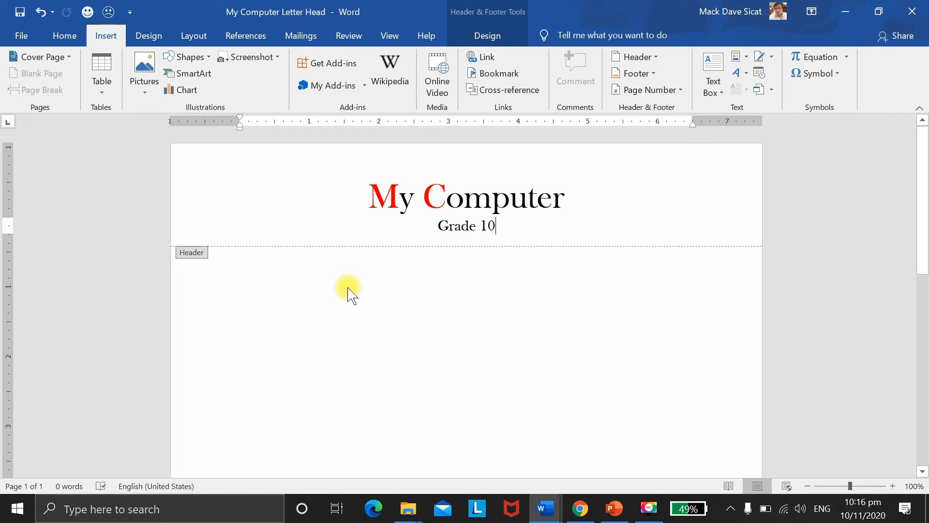